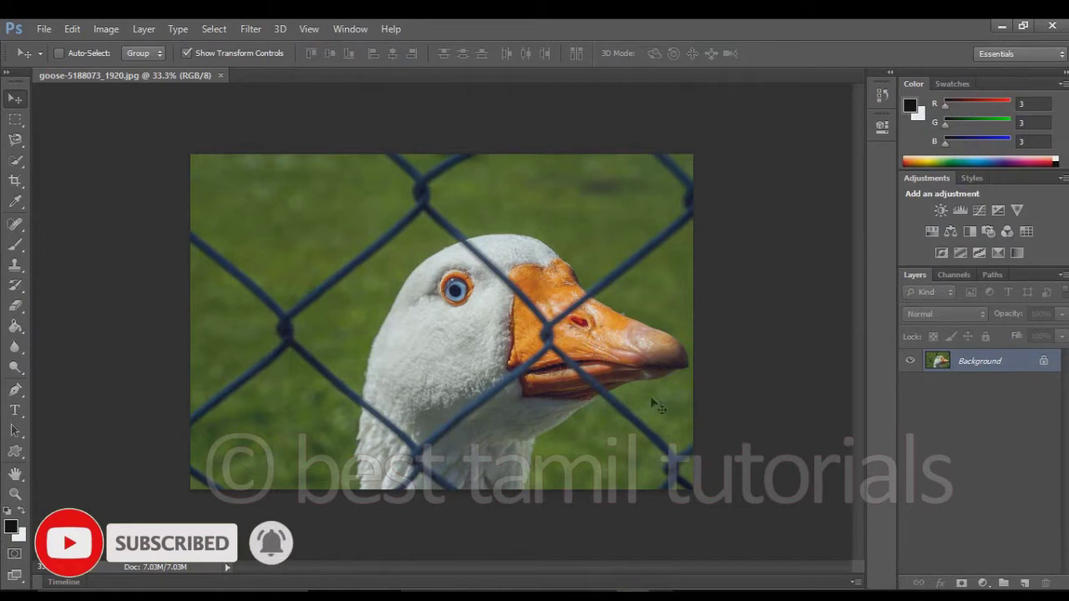
click(46, 29)
click(81, 63)
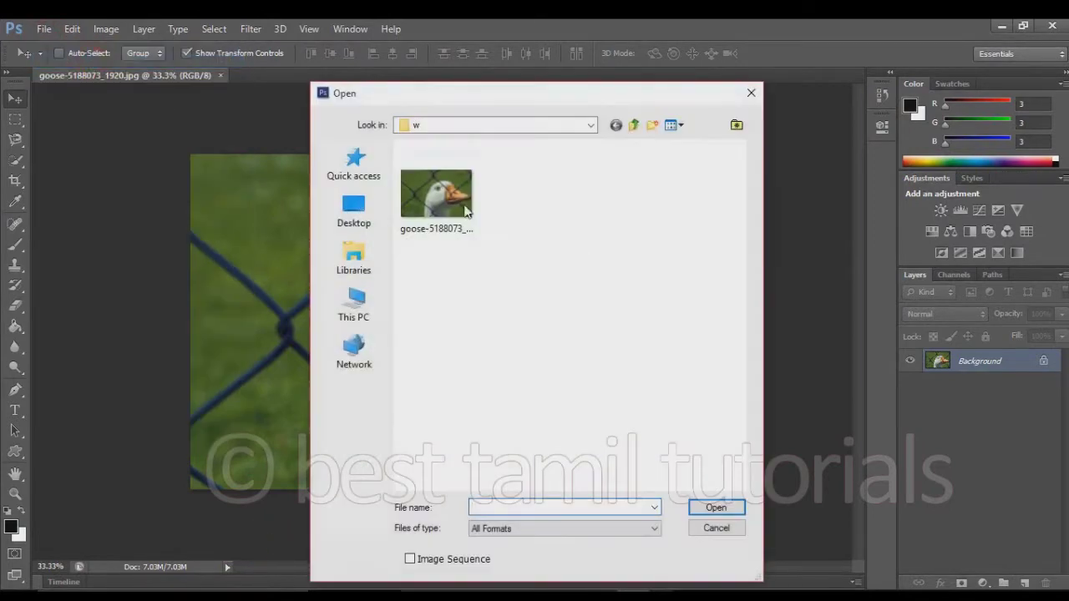
click(716, 528)
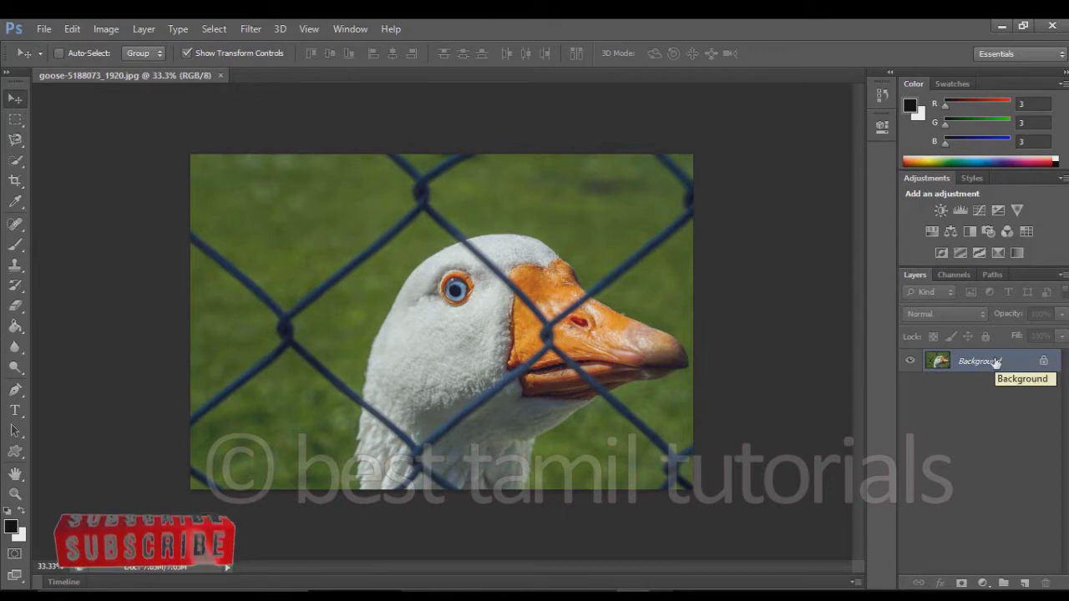
Step: Add a new empty layer above the Background and rename it "remove wire"
click(1027, 583)
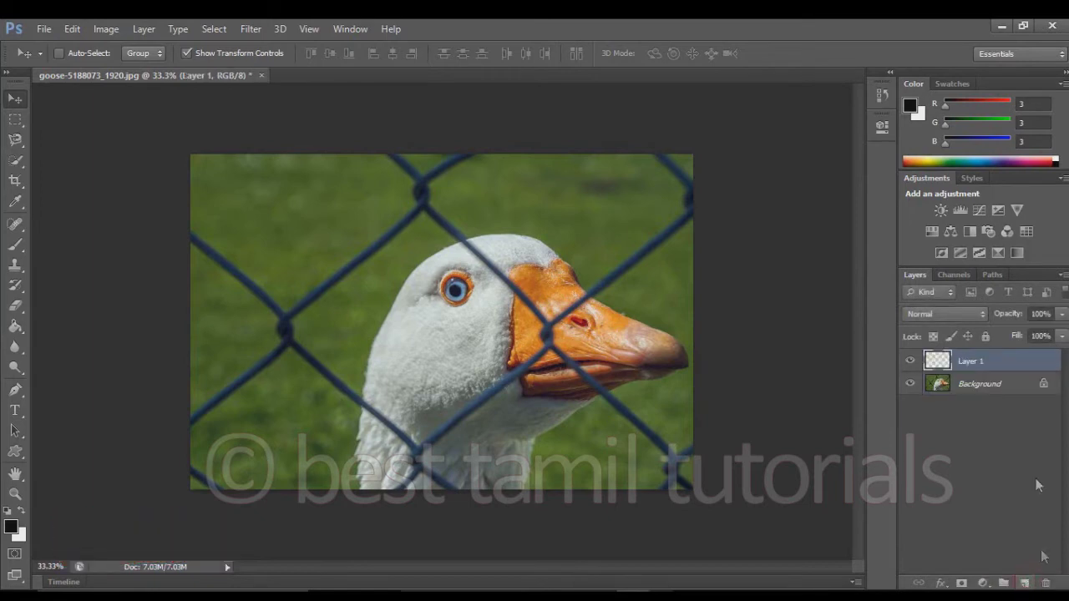
double_click(980, 362)
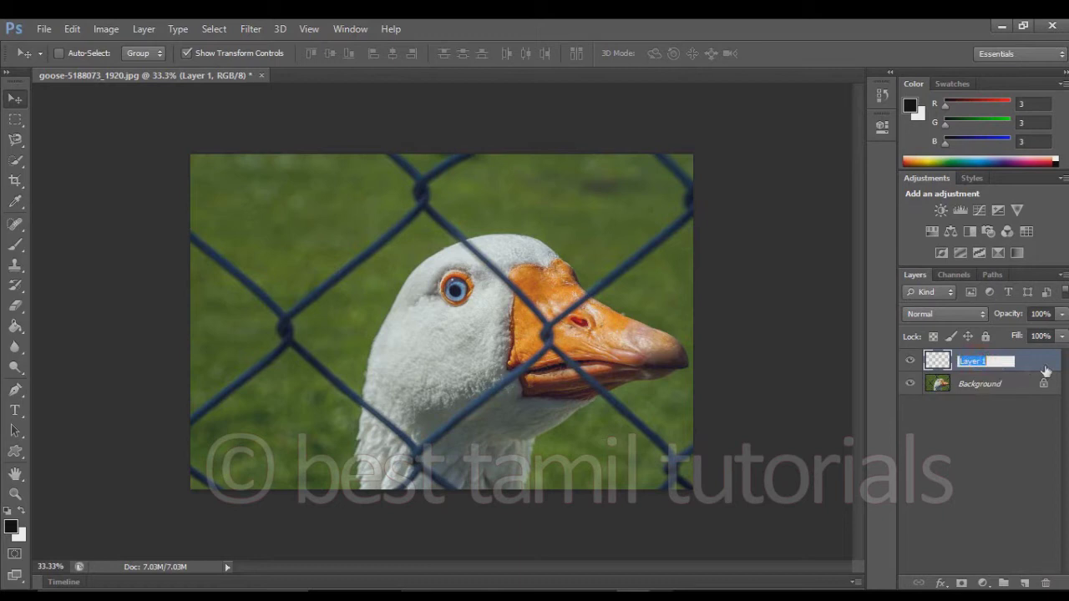
text(remove)
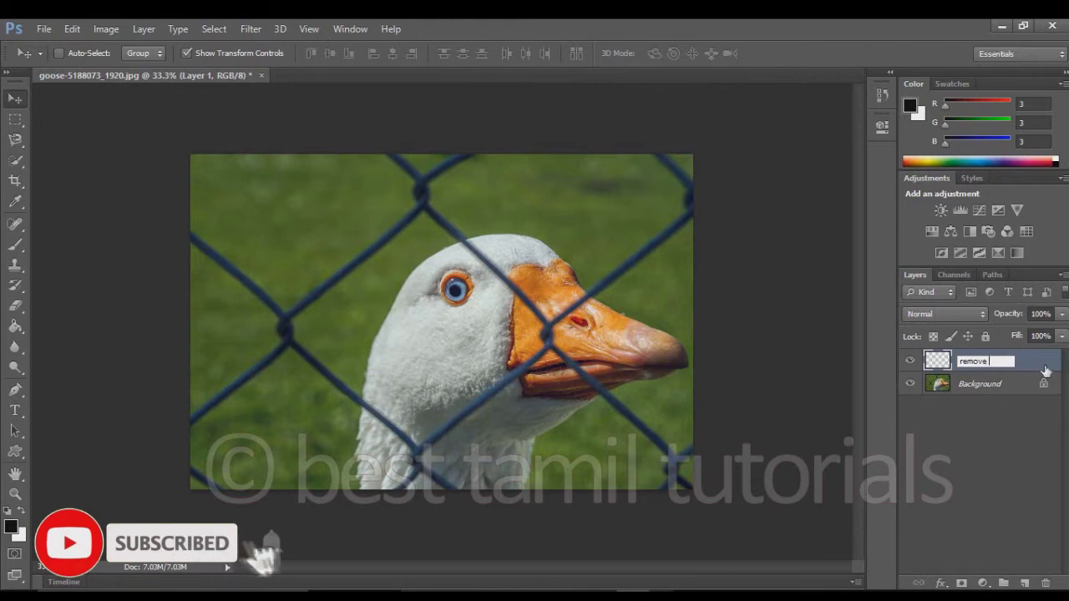
text( wire)
key(Return)
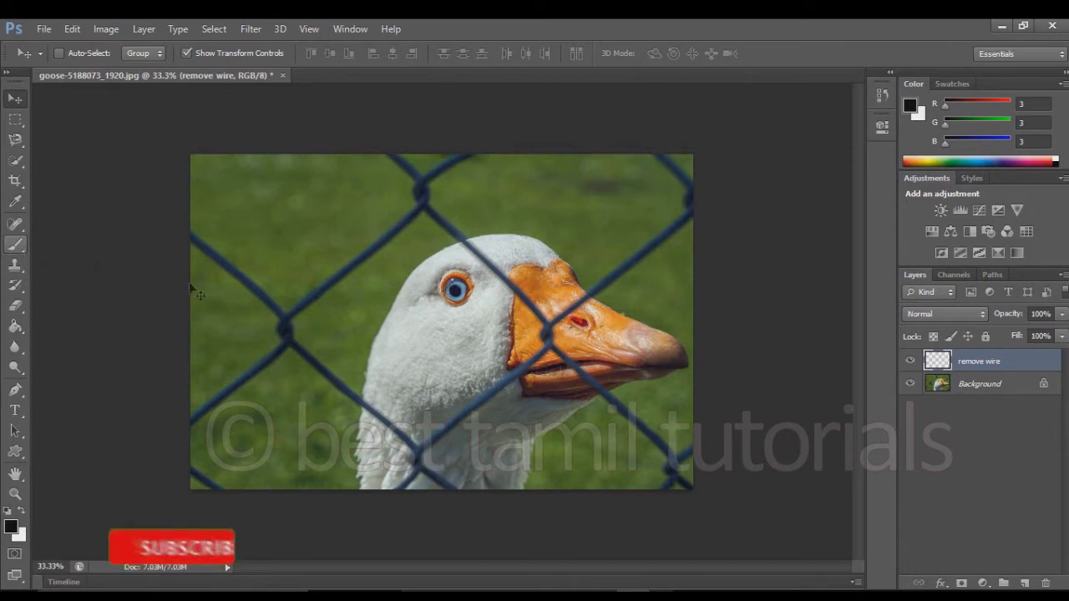
Step: Choose the Brush Tool and set its size to 80 px, keeping a hardness of 100%
click(17, 244)
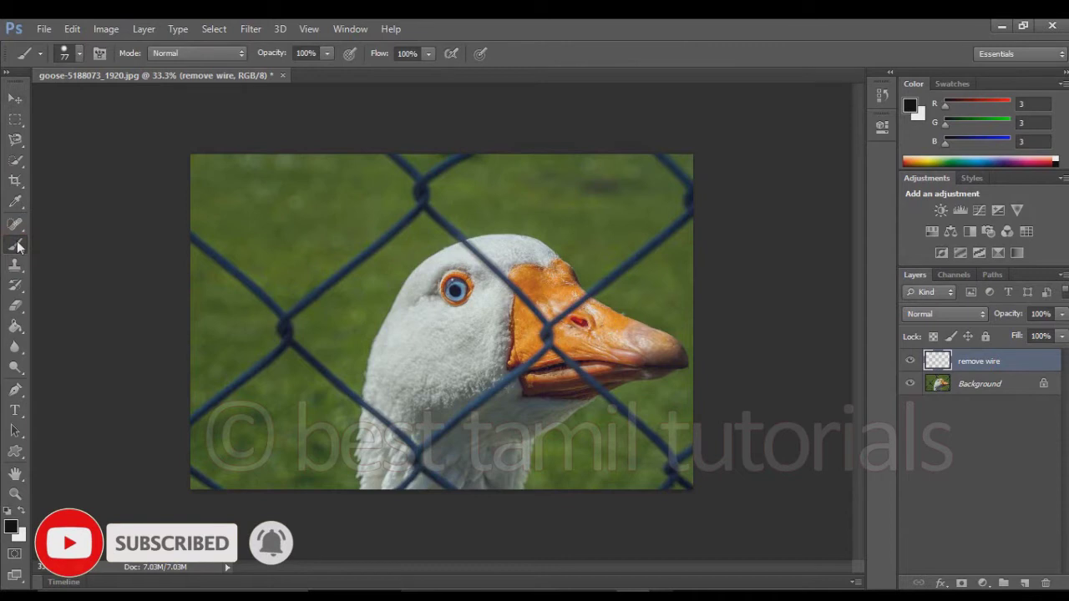
right_click(13, 247)
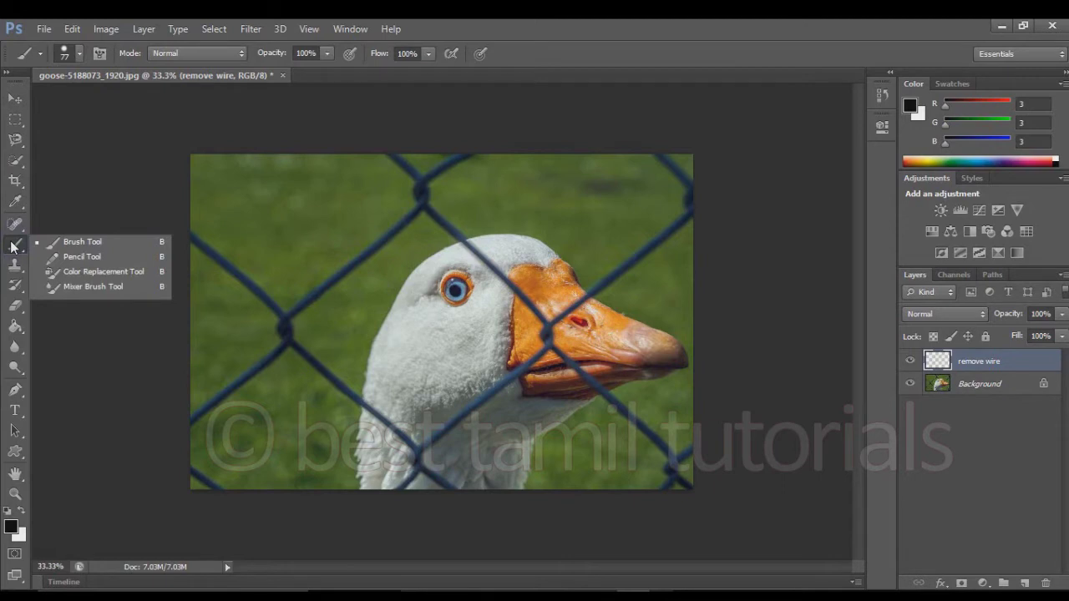
click(92, 244)
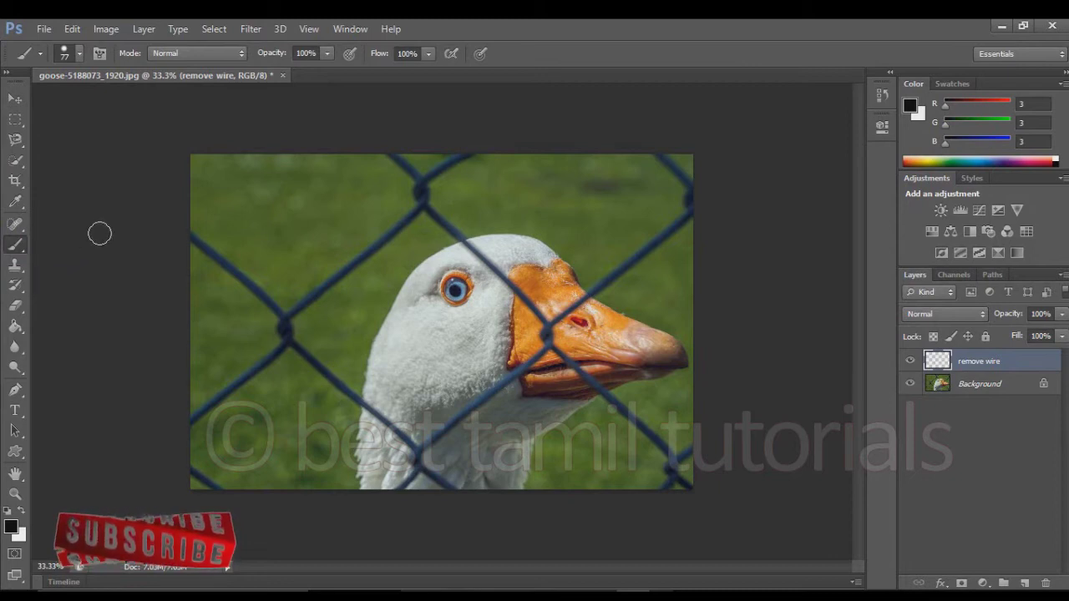
click(79, 52)
drag(82, 103, 88, 103)
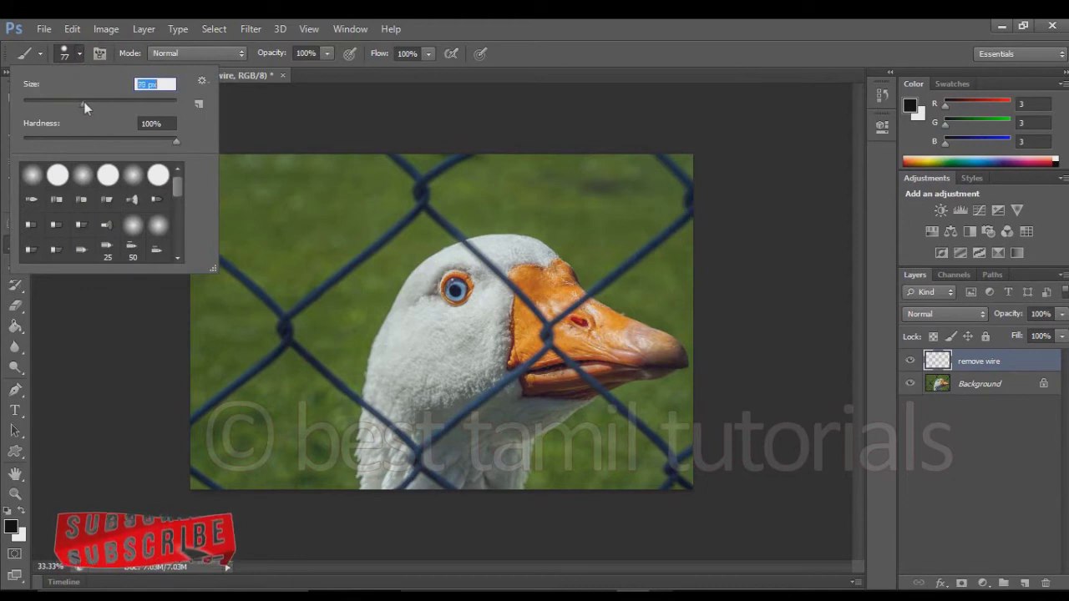
drag(84, 103, 86, 103)
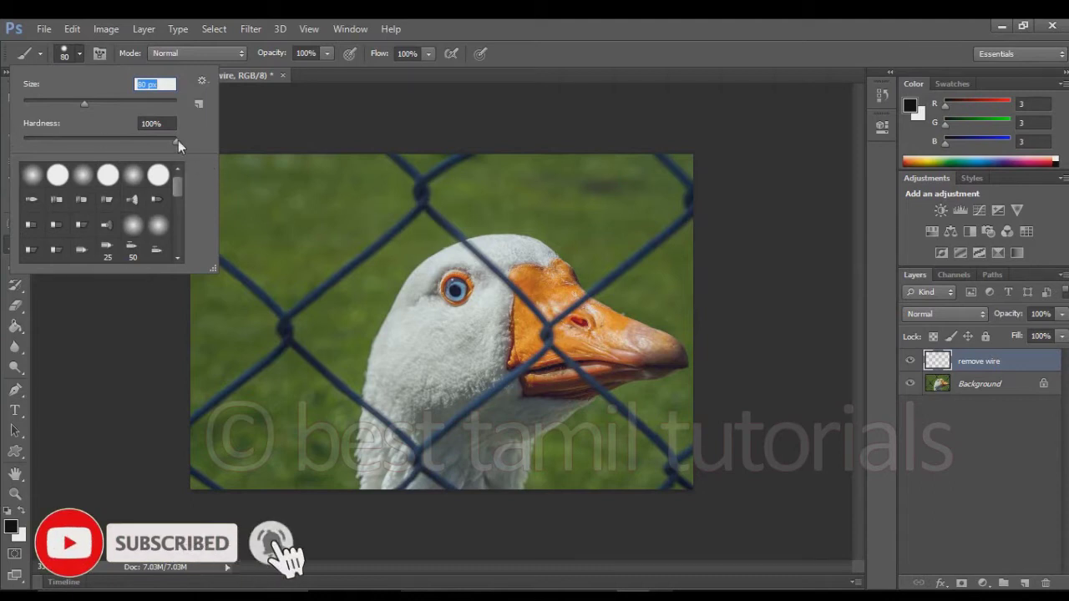
key(Tab)
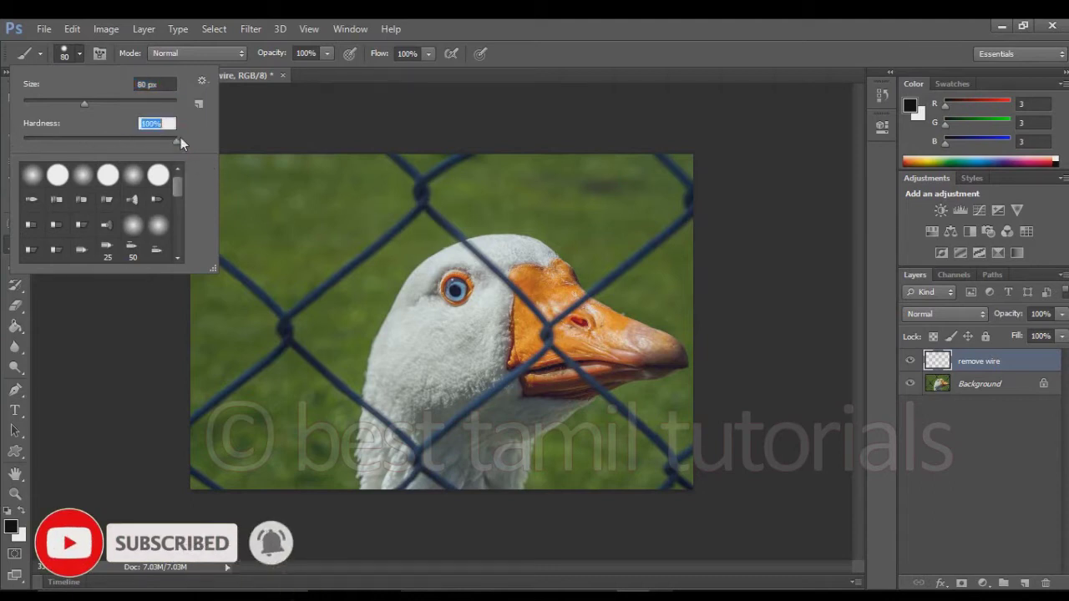
click(315, 133)
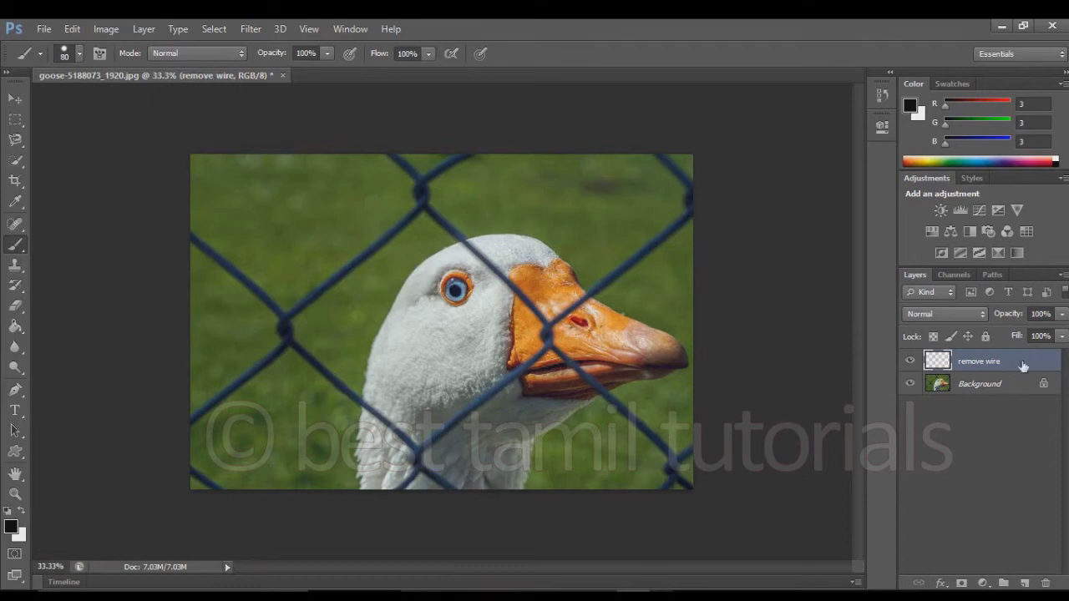
click(990, 384)
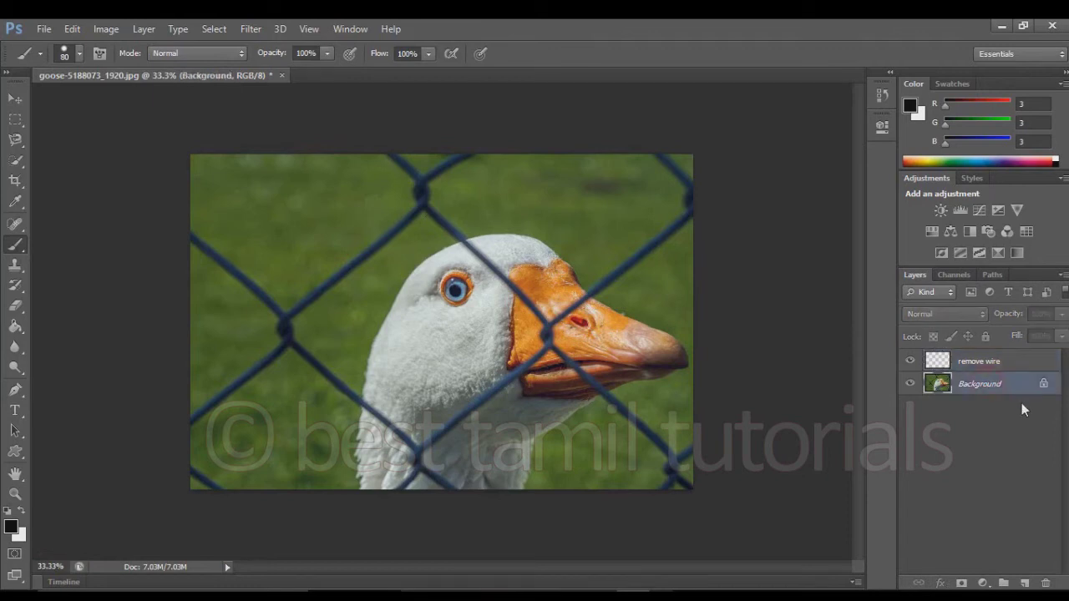
click(995, 365)
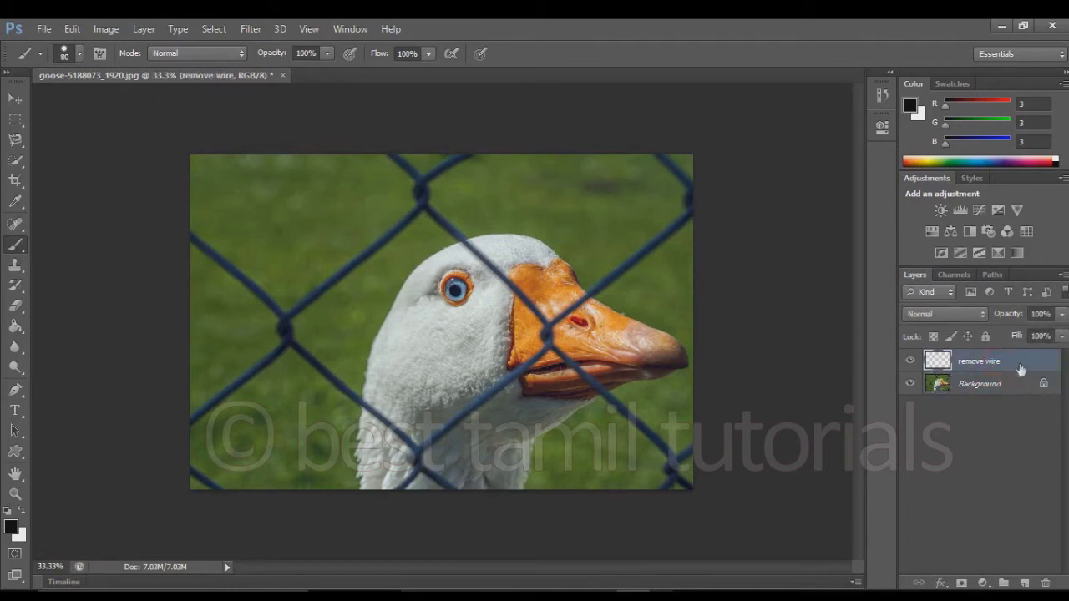
click(1005, 390)
click(986, 364)
scroll(189, 242, up, 4)
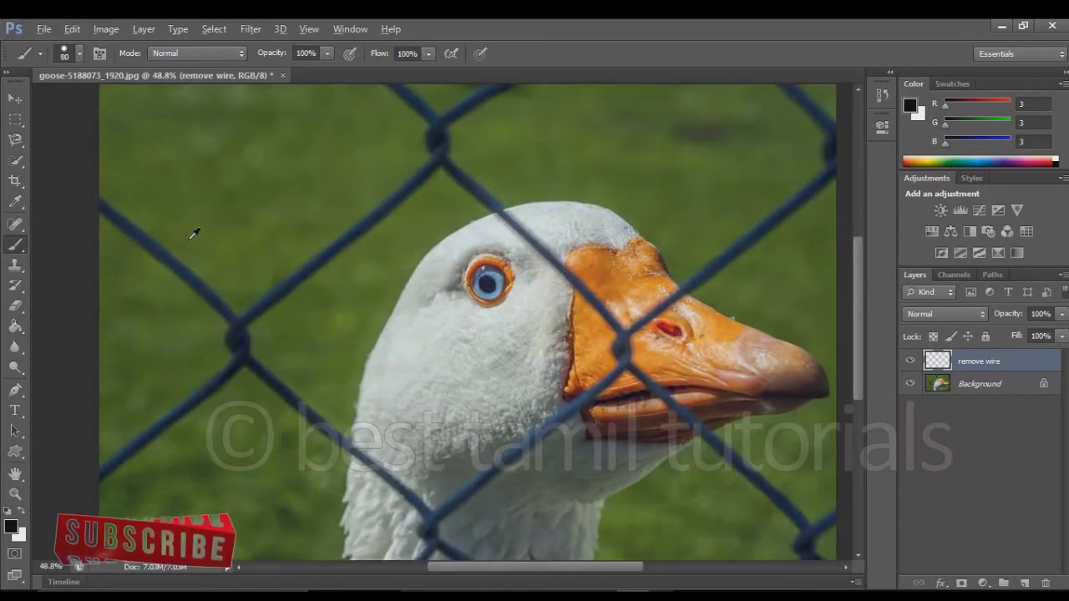
scroll(192, 234, down, 5)
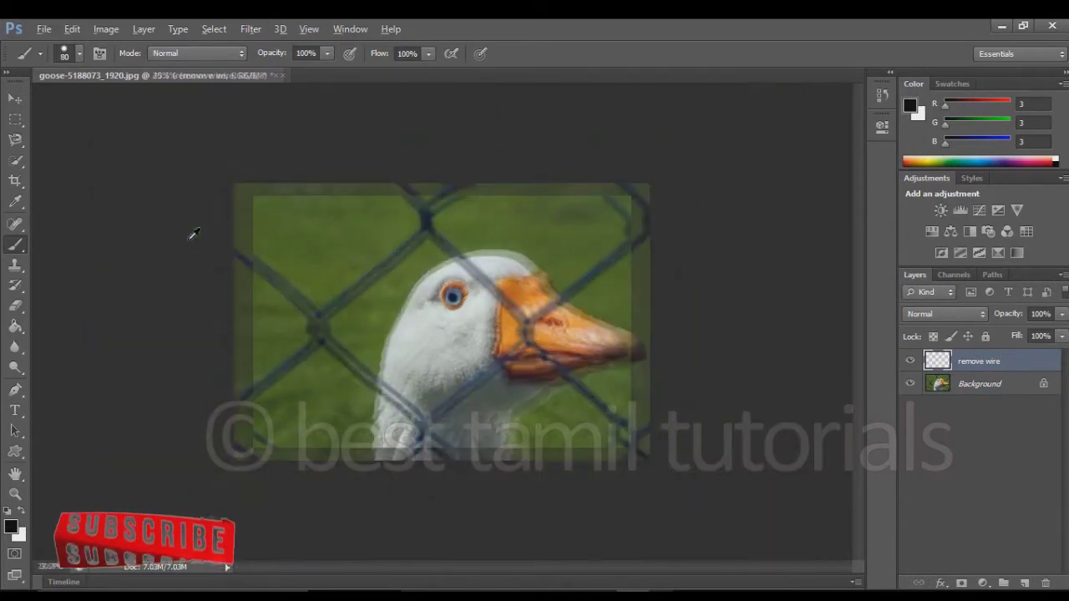
scroll(193, 235, up, 4)
scroll(193, 235, down, 4)
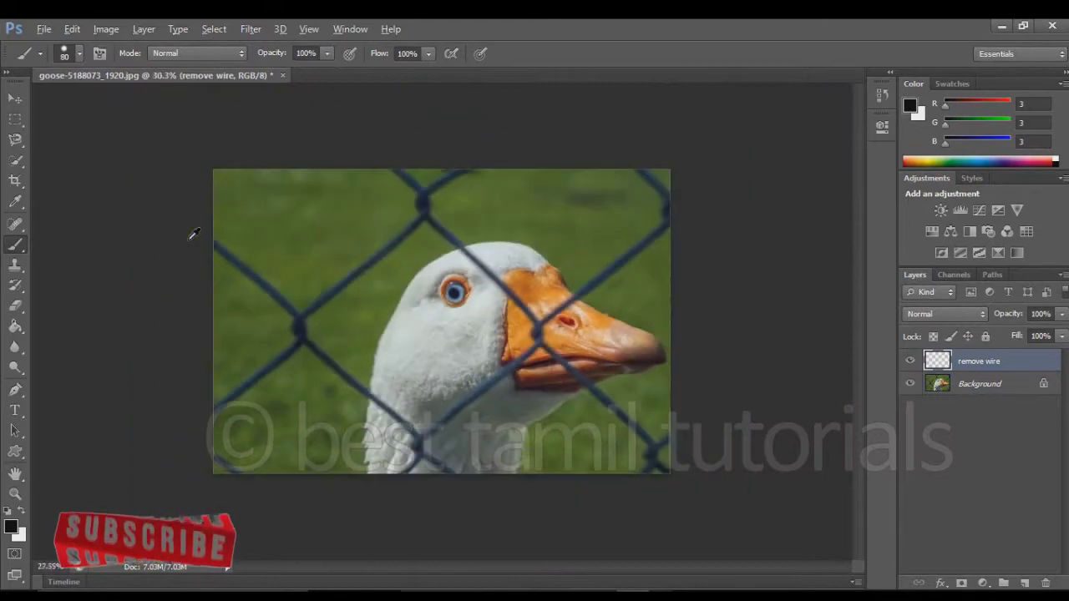
scroll(193, 235, down, 1)
scroll(193, 234, up, 4)
scroll(193, 234, down, 3)
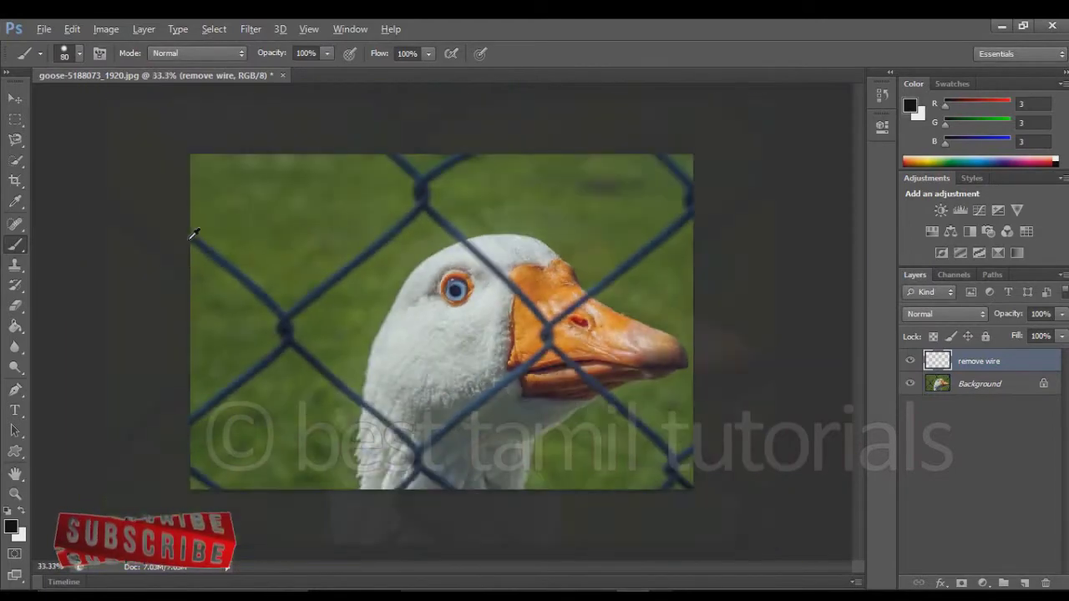
scroll(188, 238, up, 1)
scroll(188, 238, down, 1)
scroll(188, 239, up, 3)
scroll(188, 239, down, 3)
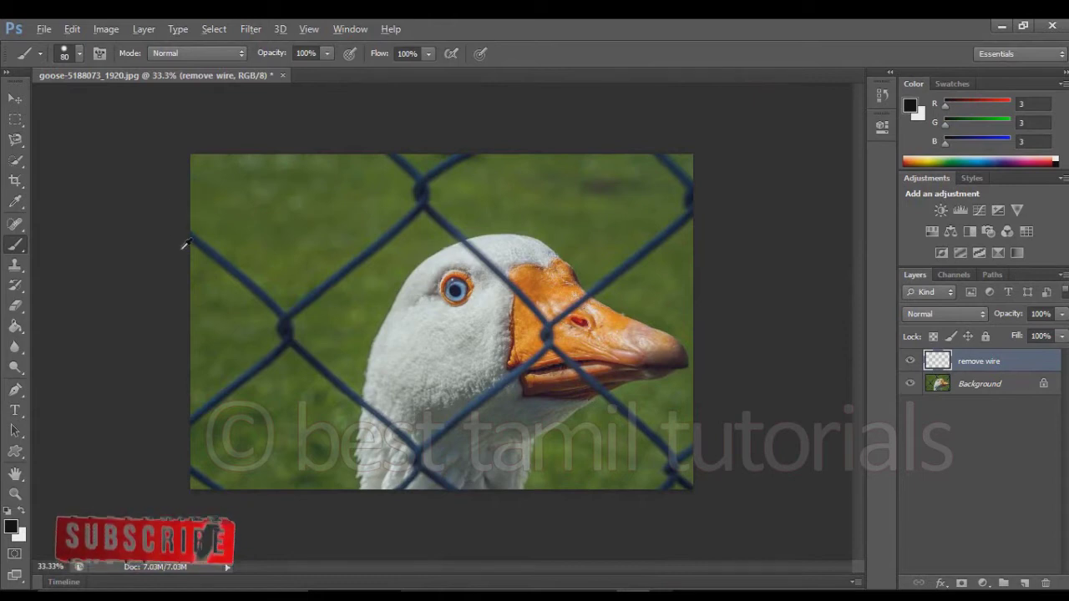
scroll(185, 243, up, 2)
scroll(183, 242, down, 2)
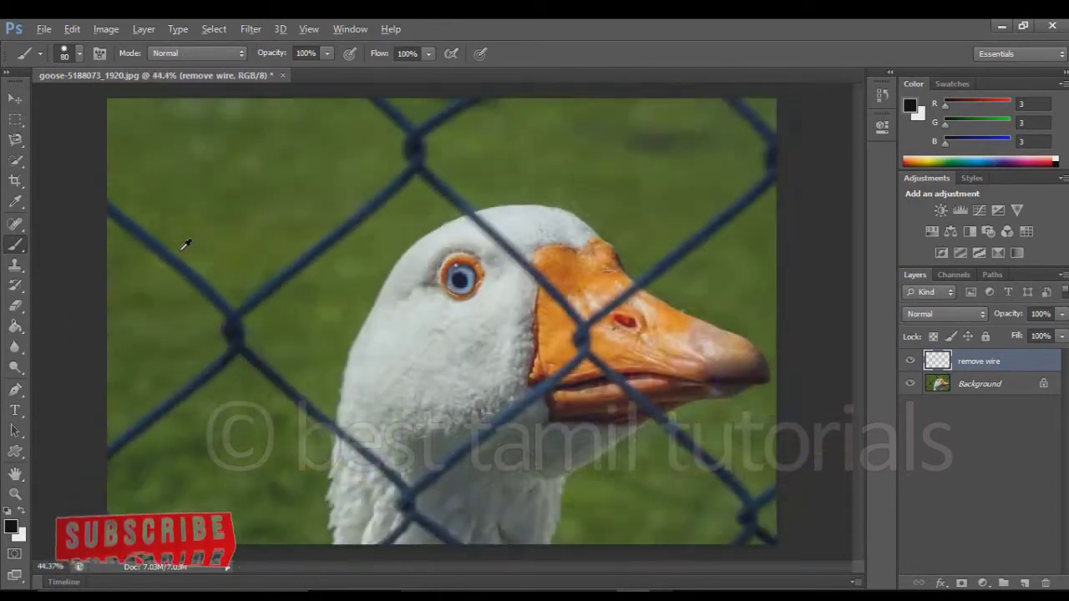
scroll(163, 248, up, 1)
scroll(109, 241, up, 2)
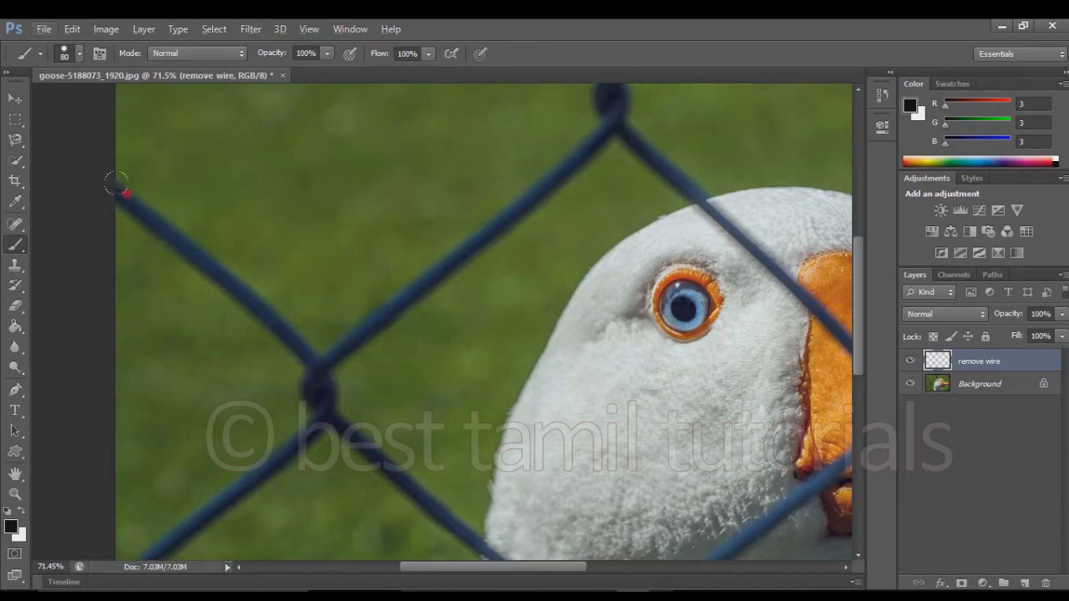
click(129, 192)
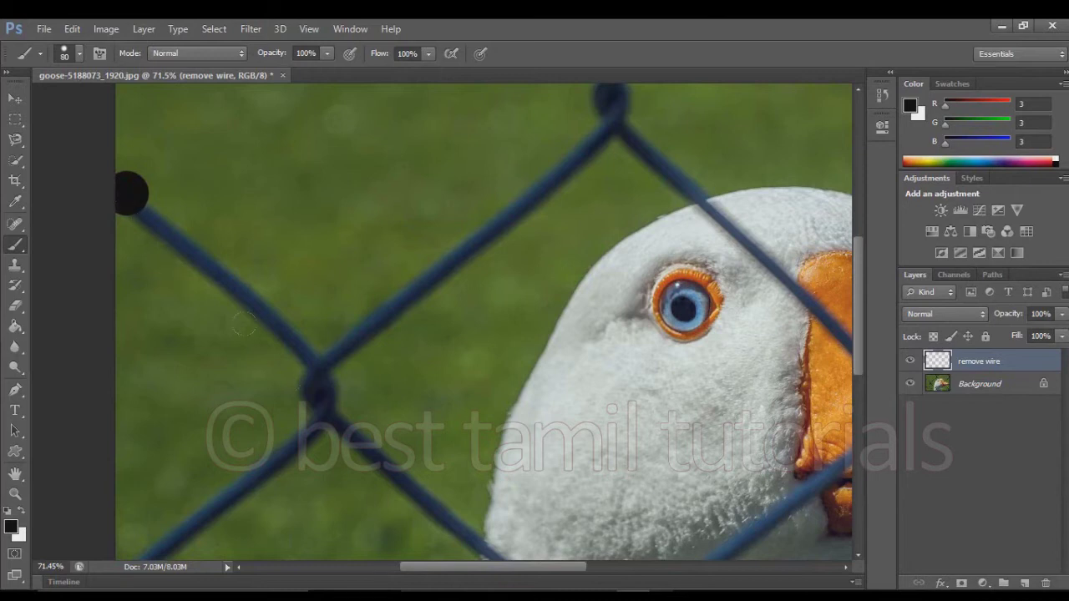
mouse_move(128, 198)
mouse_down()
mouse_move(166, 259)
mouse_move(306, 352)
mouse_up()
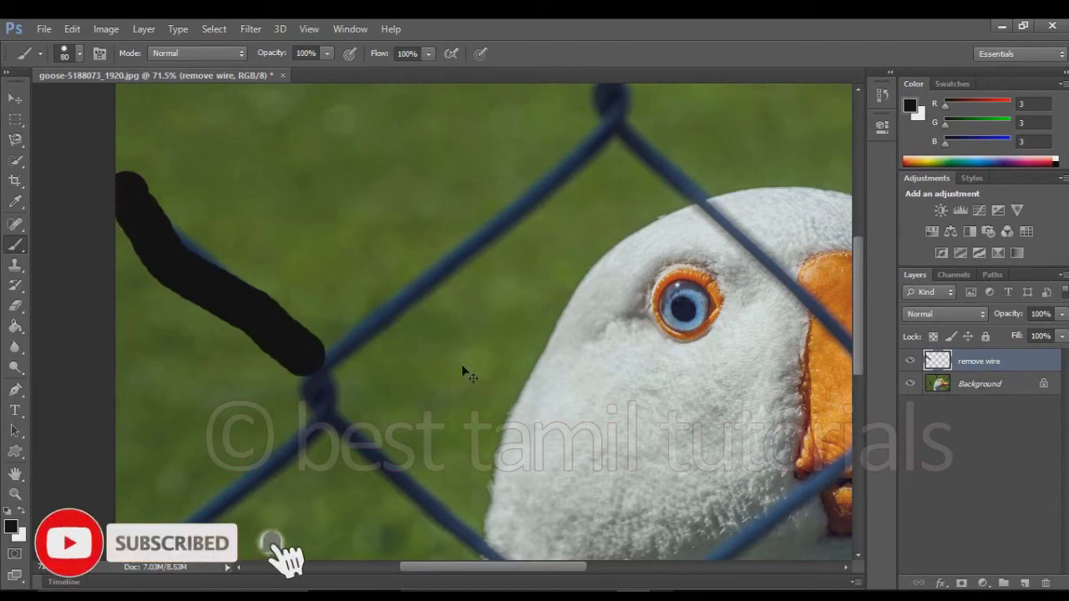
key(ctrl+z)
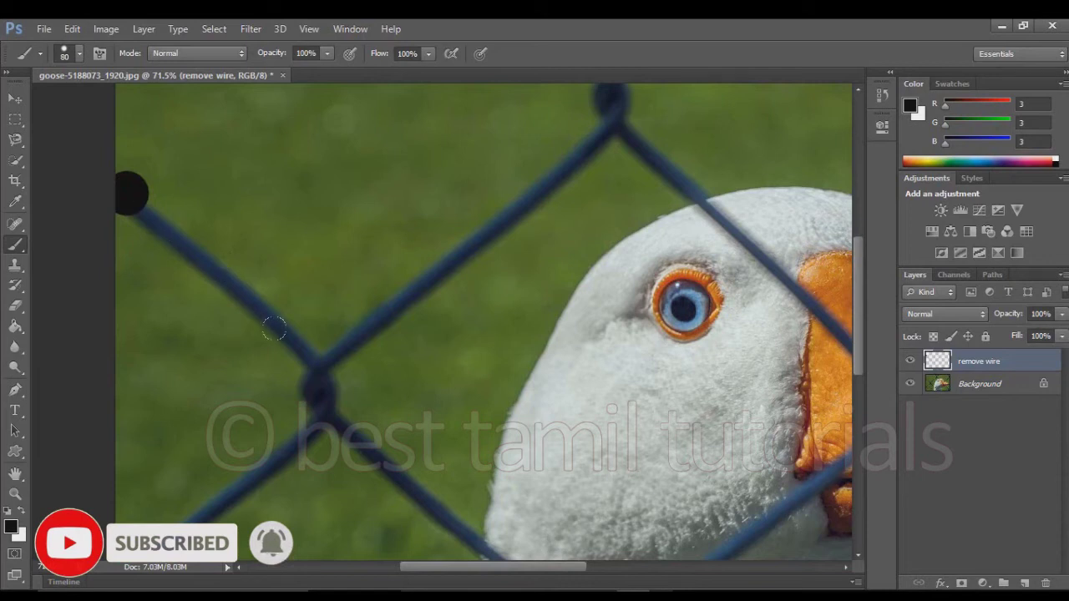
key(ctrl+alt+z)
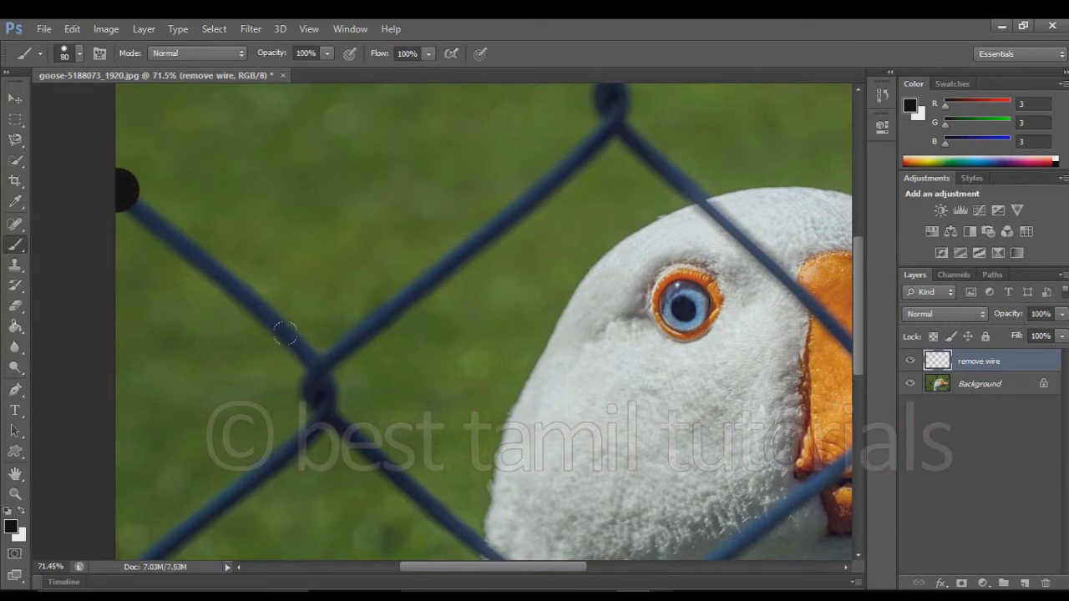
Step: Paint black over the two wires running from the photo's left edge to the left knot, using straight strokes, and cover the knot
shift+click(284, 334)
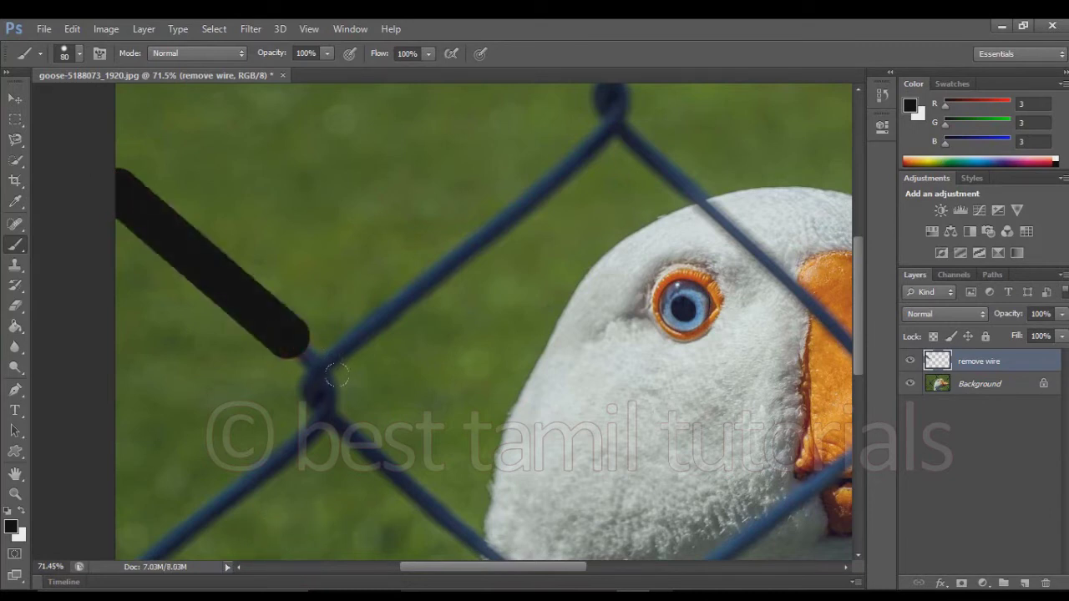
scroll(336, 376, down, 2)
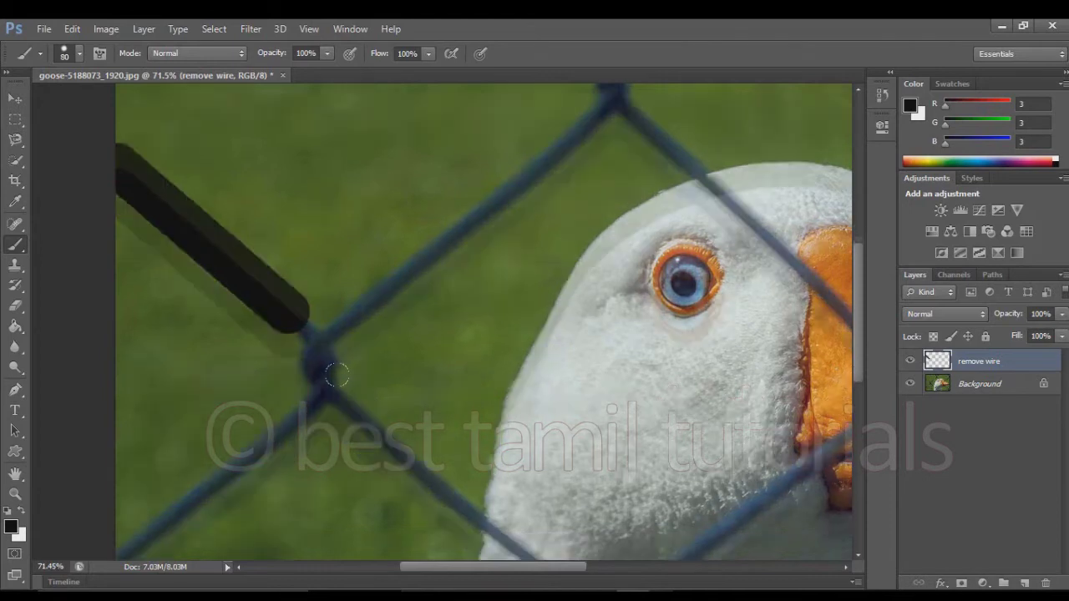
drag(309, 334, 309, 361)
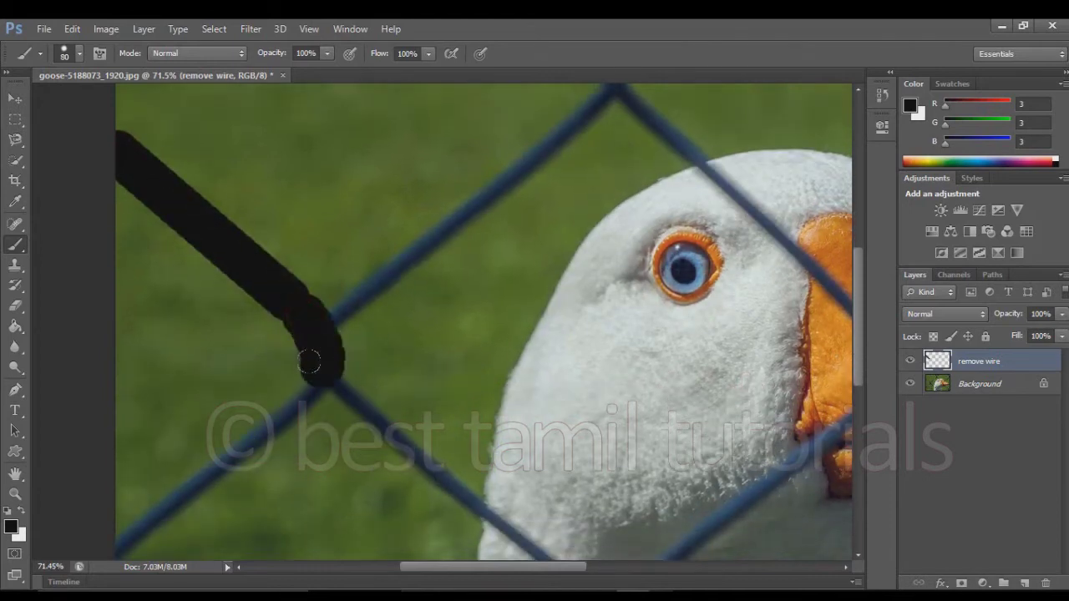
scroll(312, 358, down, 2)
click(315, 354)
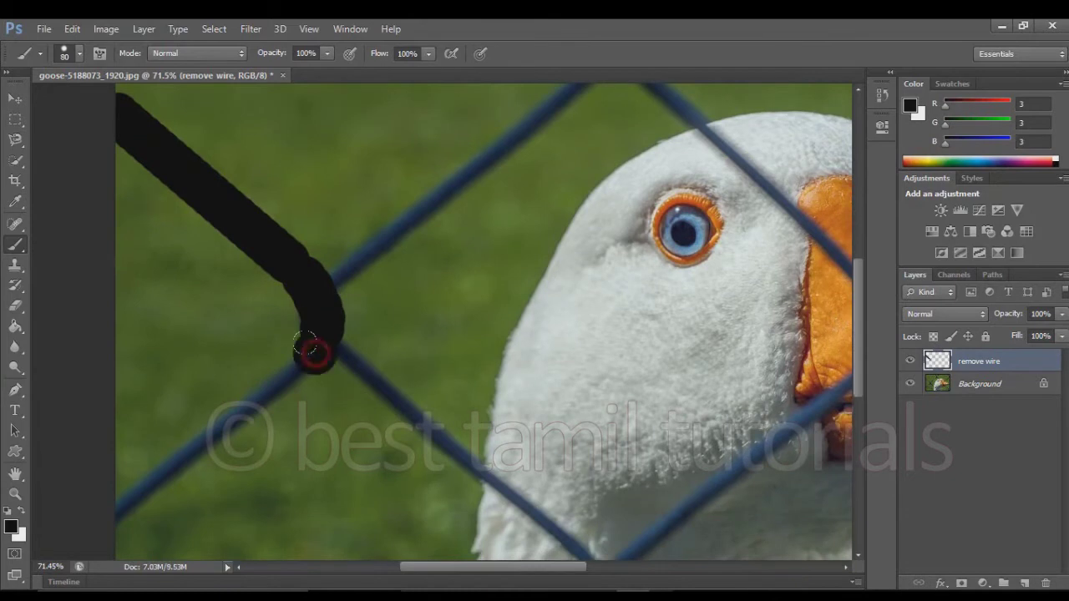
shift+click(112, 501)
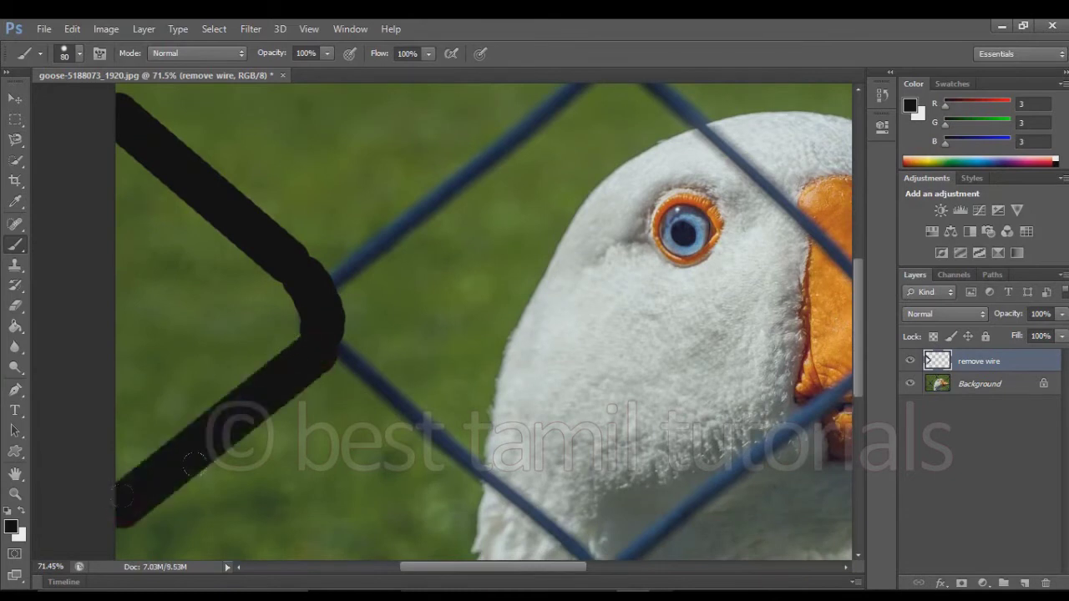
Step: Paint black over the wire running down from the left knot, the bottom knot with its short ends, and the wire in the lower-left corner
click(343, 346)
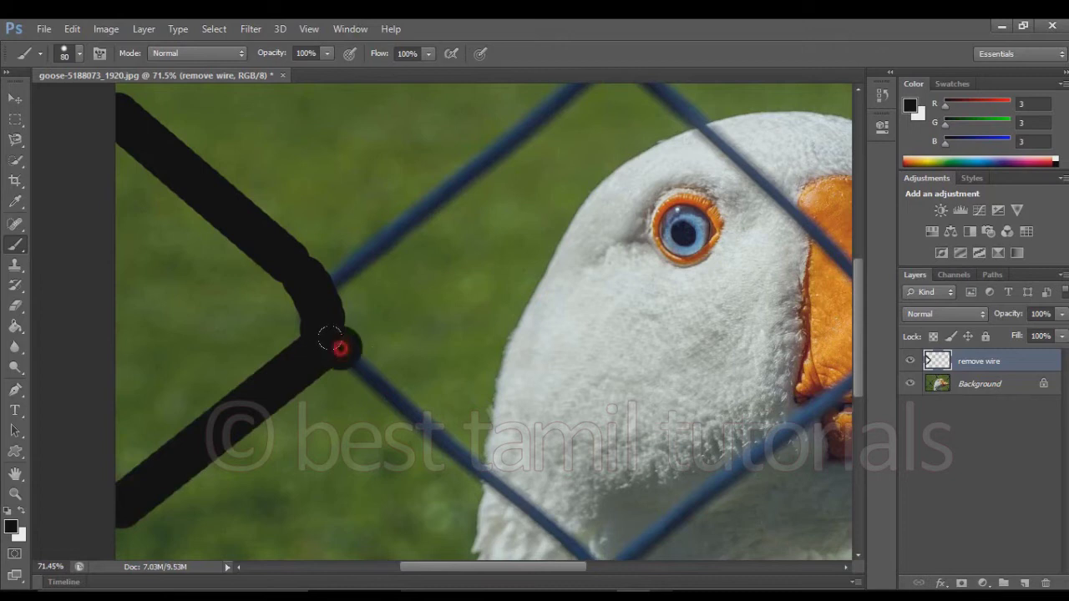
scroll(380, 384, down, 2)
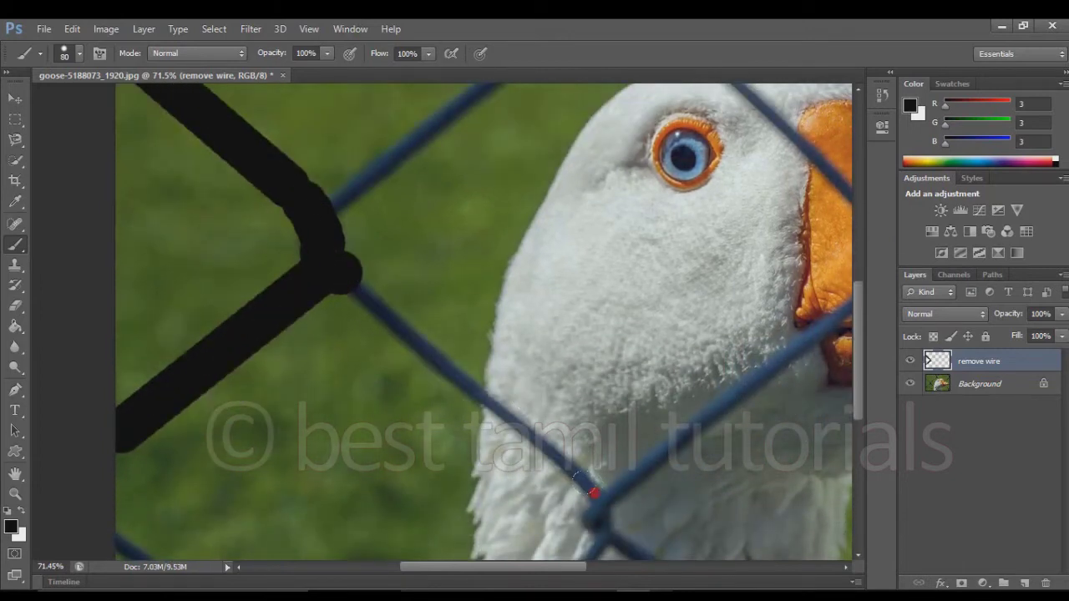
shift+click(594, 493)
scroll(617, 499, down, 5)
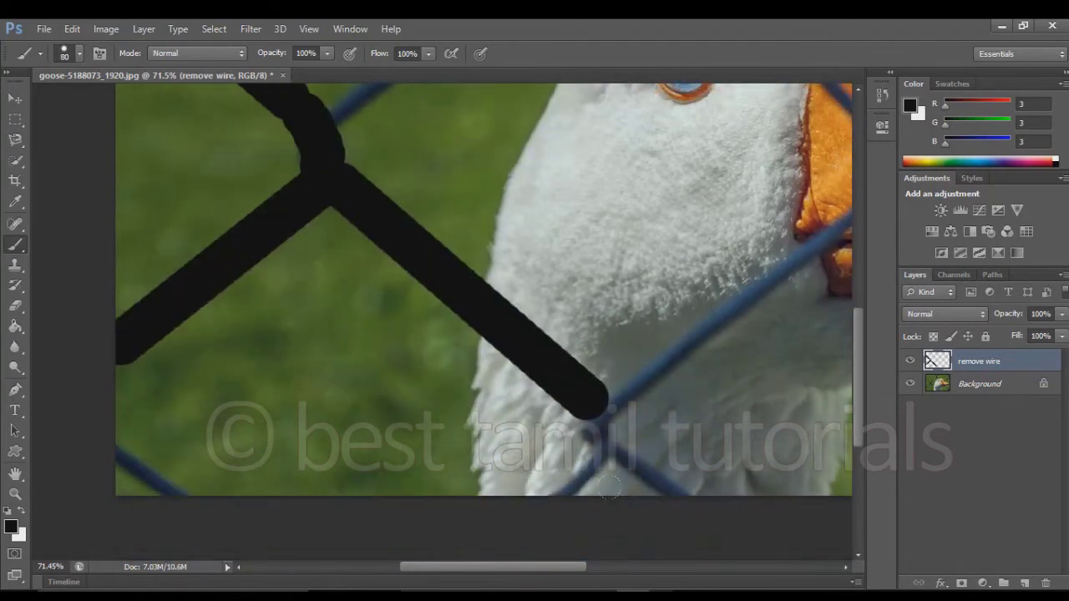
mouse_move(590, 411)
mouse_down()
mouse_move(568, 480)
mouse_move(540, 482)
mouse_move(589, 460)
mouse_move(668, 484)
mouse_up()
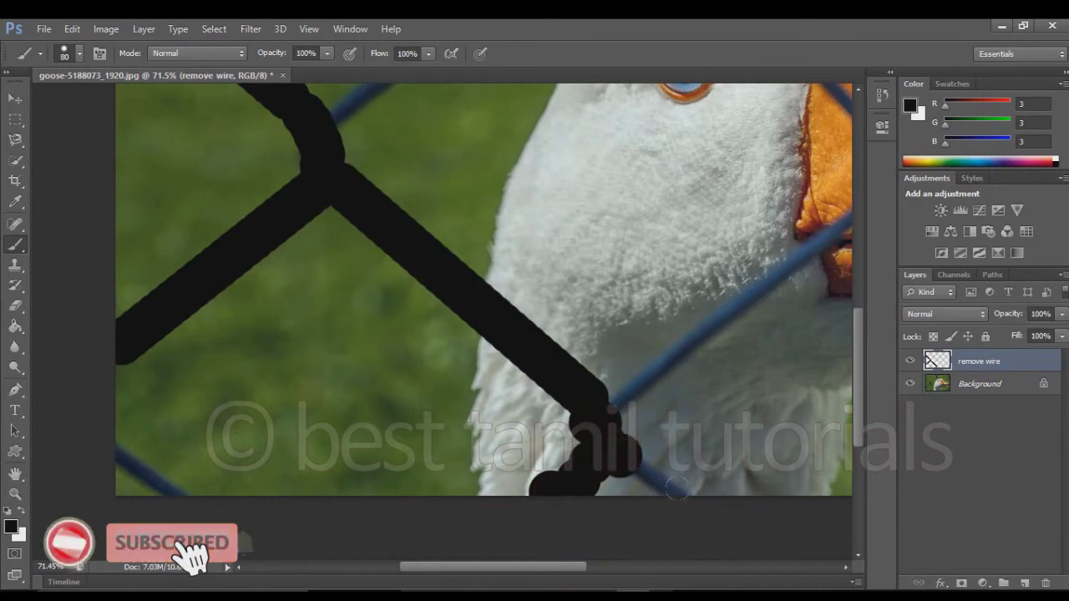
drag(177, 483, 81, 426)
Step: Paint black over the wires running from the bottom knot up to the knot on the beak and down to the photo's lower-right corner
drag(615, 401, 128, 439)
mouse_move(322, 464)
mouse_down()
mouse_move(628, 215)
mouse_move(394, 216)
mouse_up()
mouse_move(394, 213)
mouse_down()
mouse_move(659, 462)
mouse_move(680, 510)
mouse_up()
scroll(418, 405, up, 7)
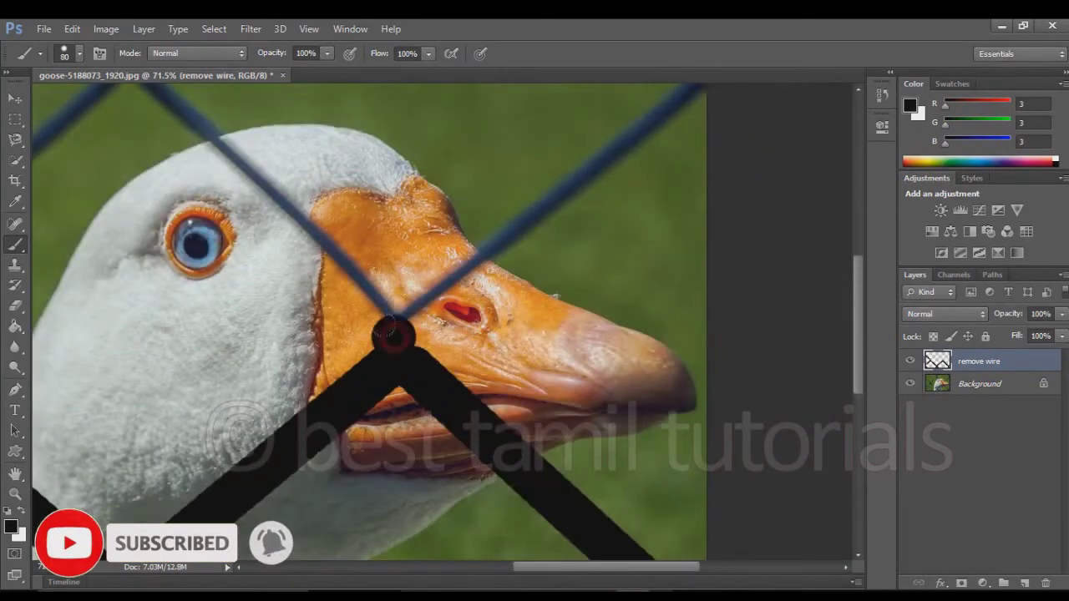
Step: Paint black over the two wires rising from the beak knot to the photo's right edge and to the top knot, covering the knots and adjoining ends
drag(420, 405, 706, 157)
scroll(585, 250, up, 5)
mouse_move(697, 267)
mouse_down()
mouse_move(638, 172)
mouse_move(685, 196)
mouse_up()
scroll(668, 200, down, 2)
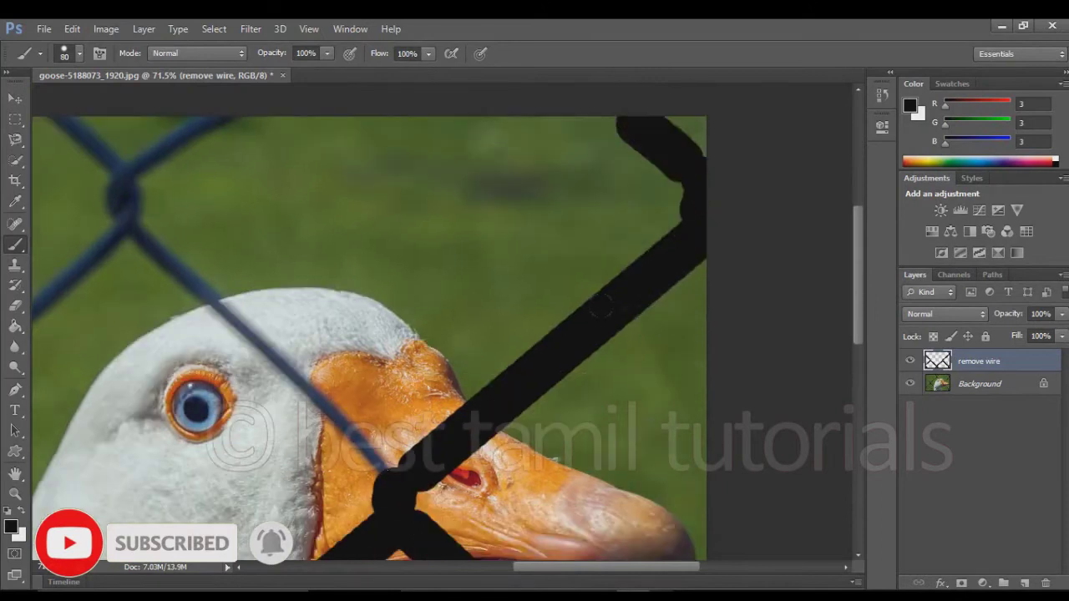
drag(384, 472, 124, 204)
scroll(123, 205, up, 3)
mouse_move(119, 301)
mouse_down()
mouse_move(182, 261)
mouse_move(213, 219)
mouse_move(239, 232)
mouse_up()
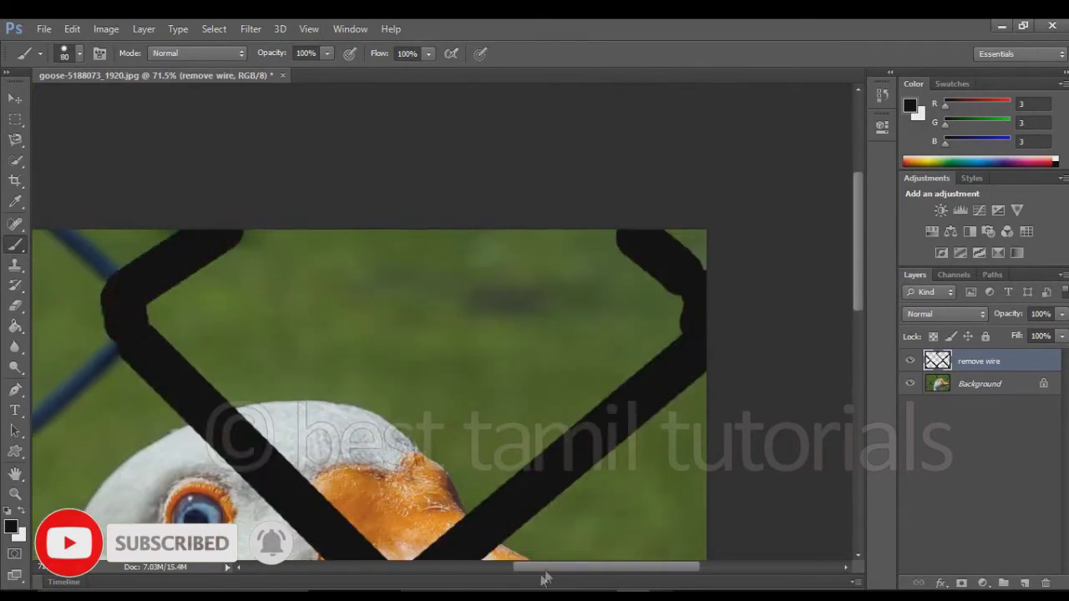
Step: Cover the remaining wire between the top knot and the left knot with a straight black stroke
scroll(238, 231, left, 4)
click(451, 274)
scroll(451, 274, down, 2)
shift+click(187, 507)
scroll(176, 468, down, 6)
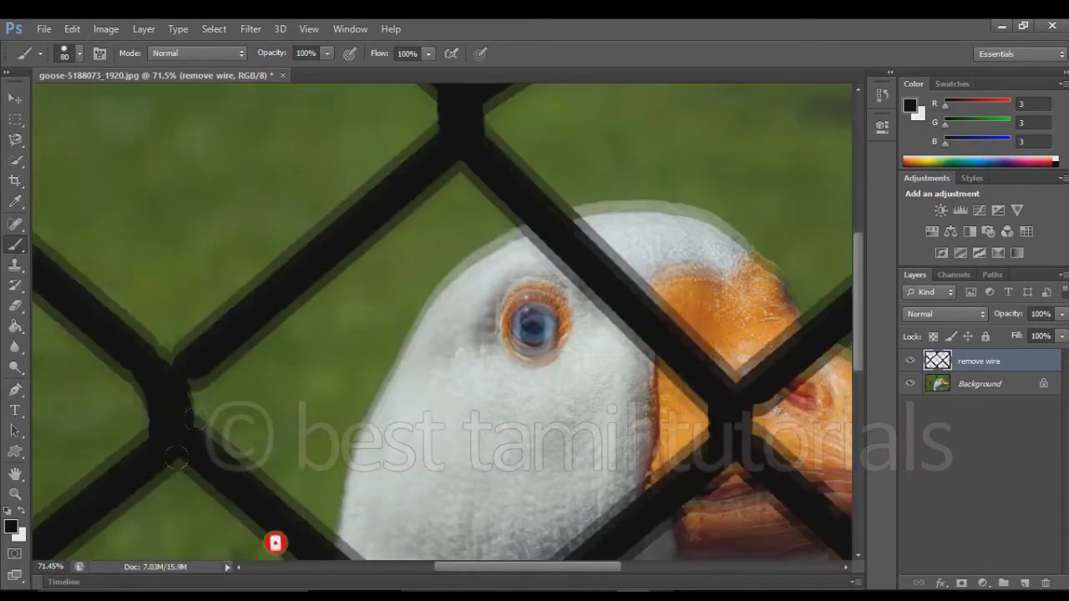
scroll(185, 409, down, 5)
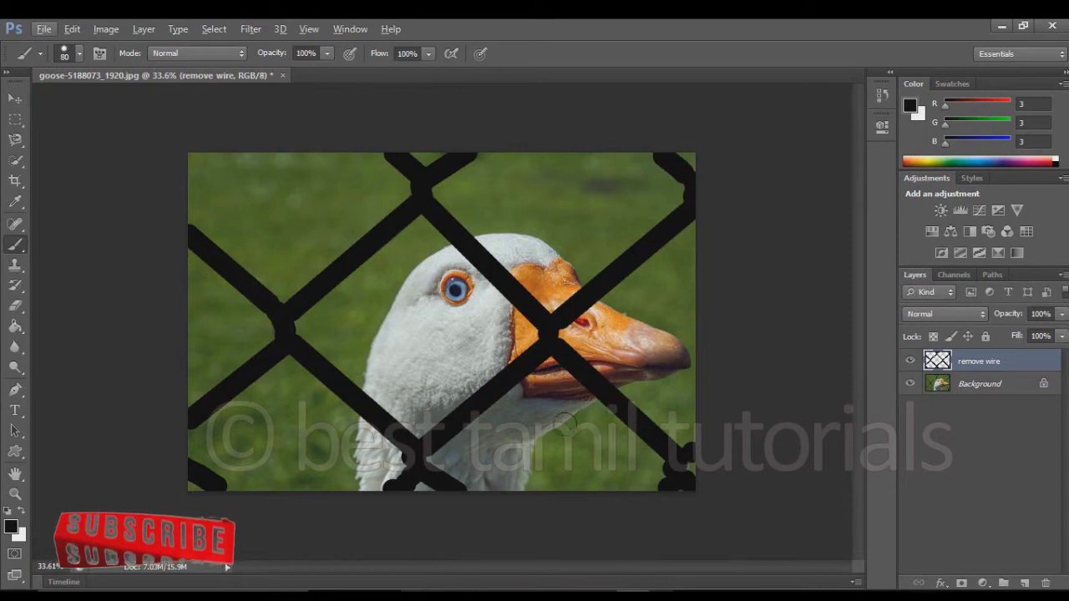
Step: Hide the "remove wire" layer and leave the Background layer visible
click(911, 361)
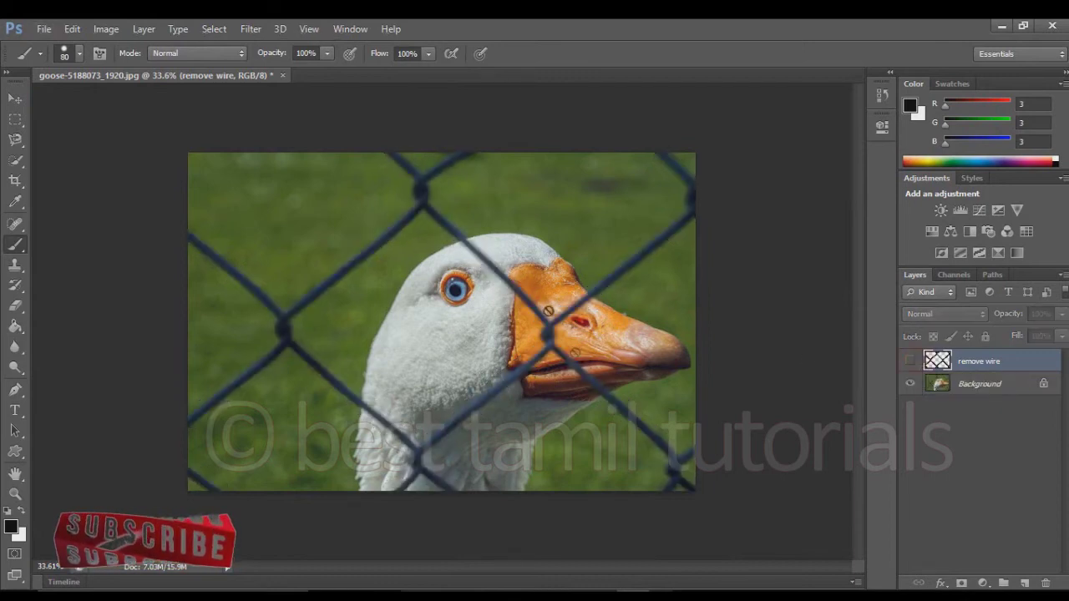
click(911, 385)
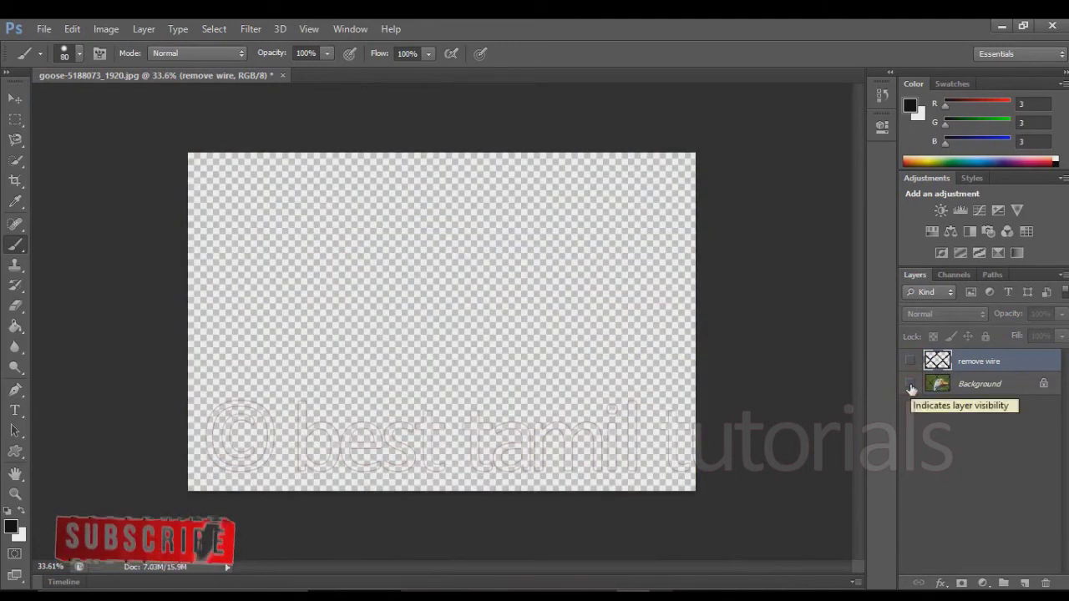
click(911, 385)
click(910, 360)
click(911, 361)
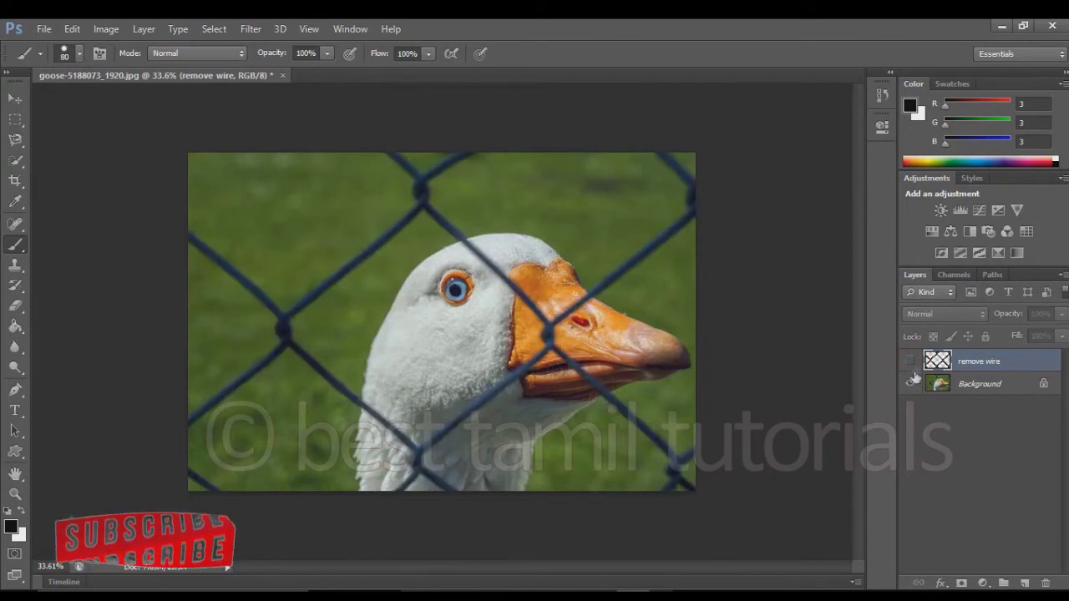
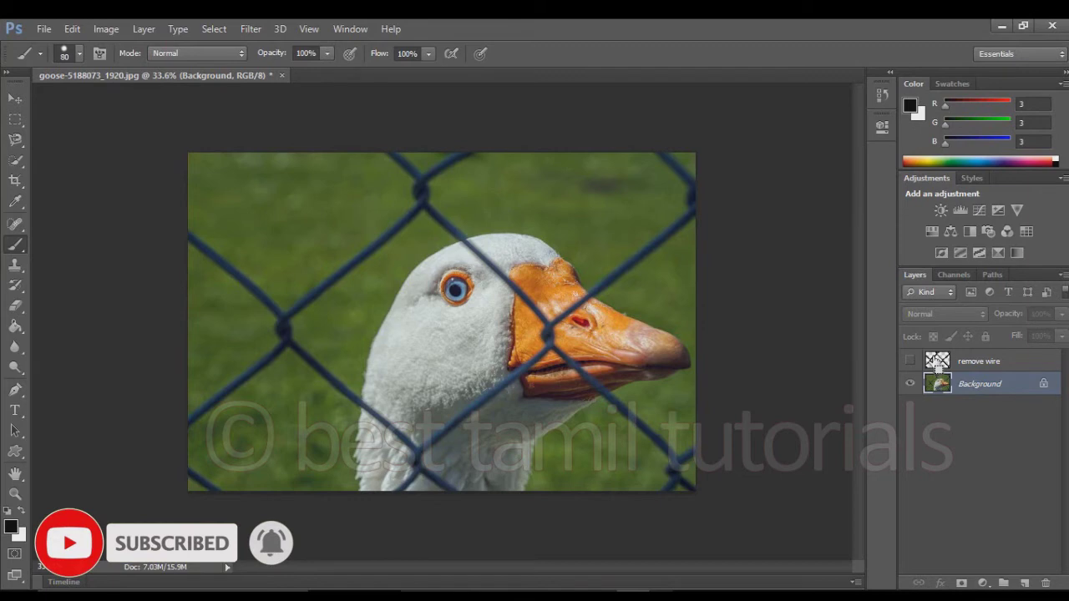
Step: Load the "remove wire" layer's strokes as a selection, fill it with Content-Aware on the Background layer, and deselect
ctrl+click(938, 361)
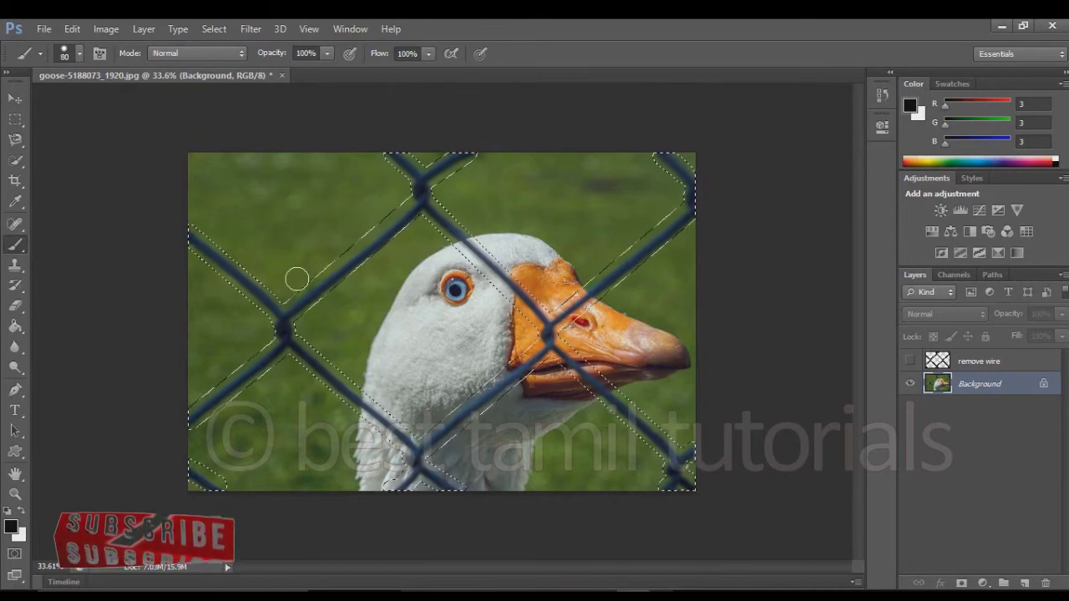
click(73, 29)
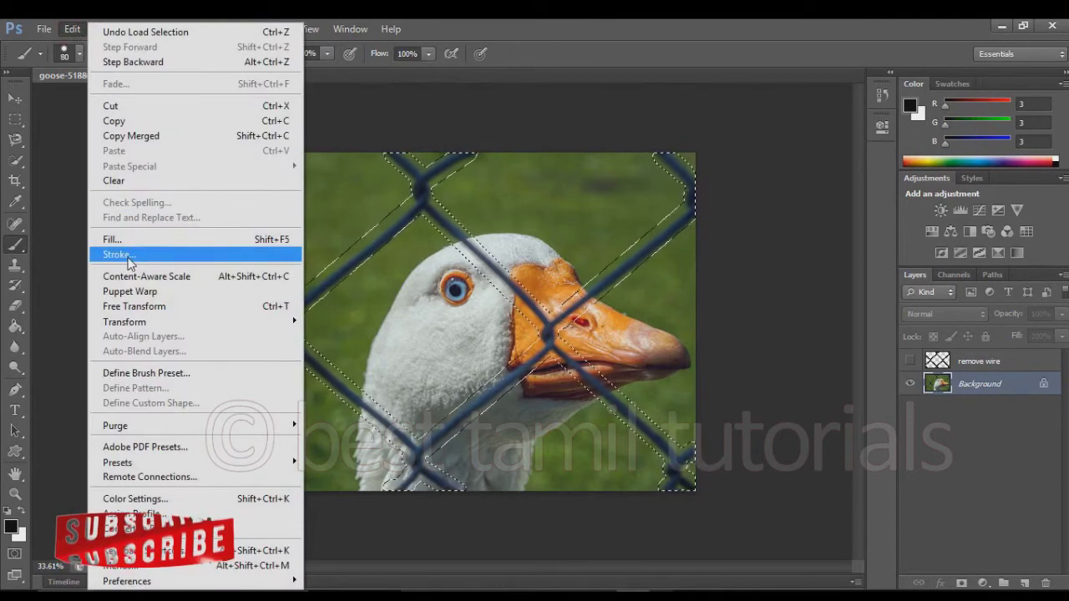
click(184, 260)
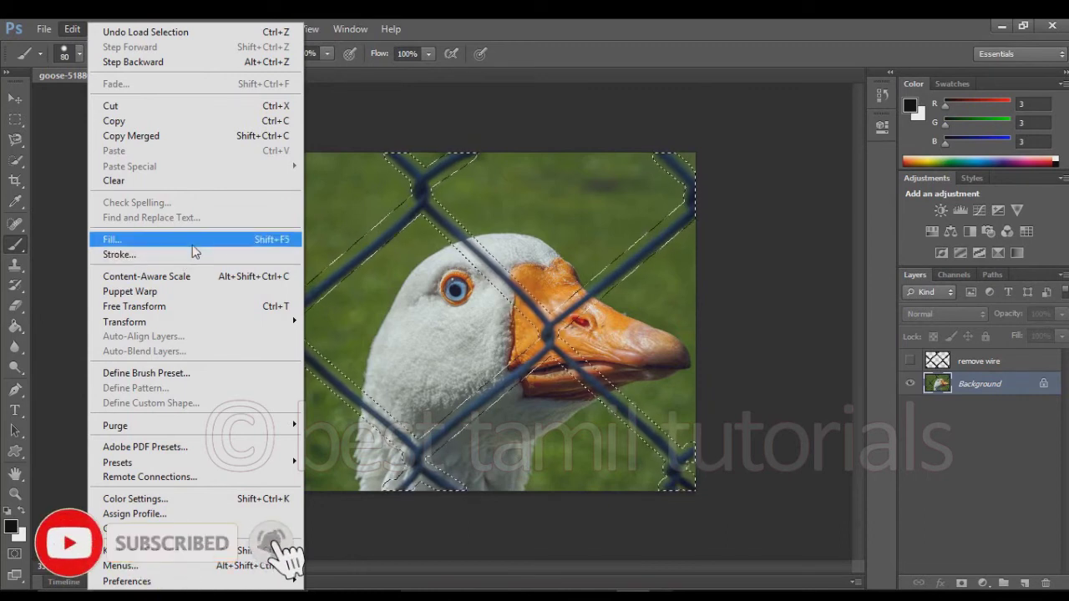
click(283, 242)
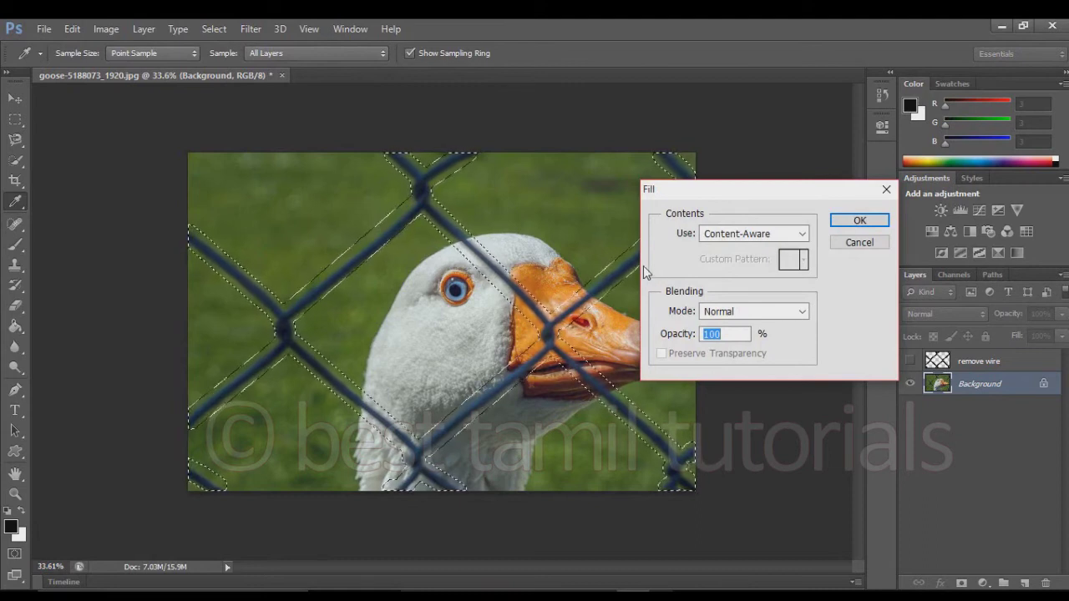
click(747, 240)
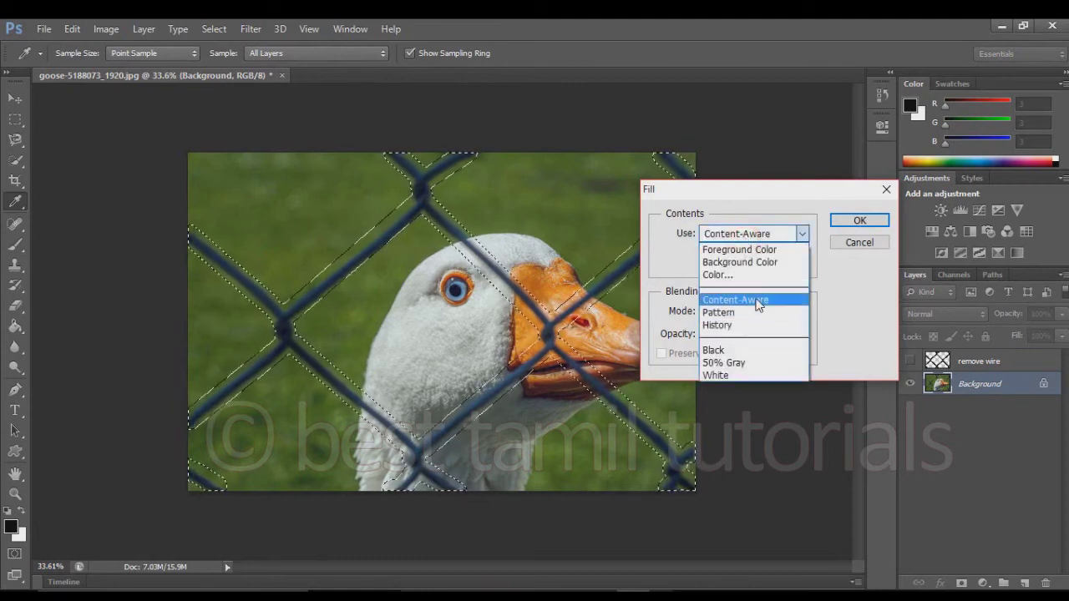
click(752, 300)
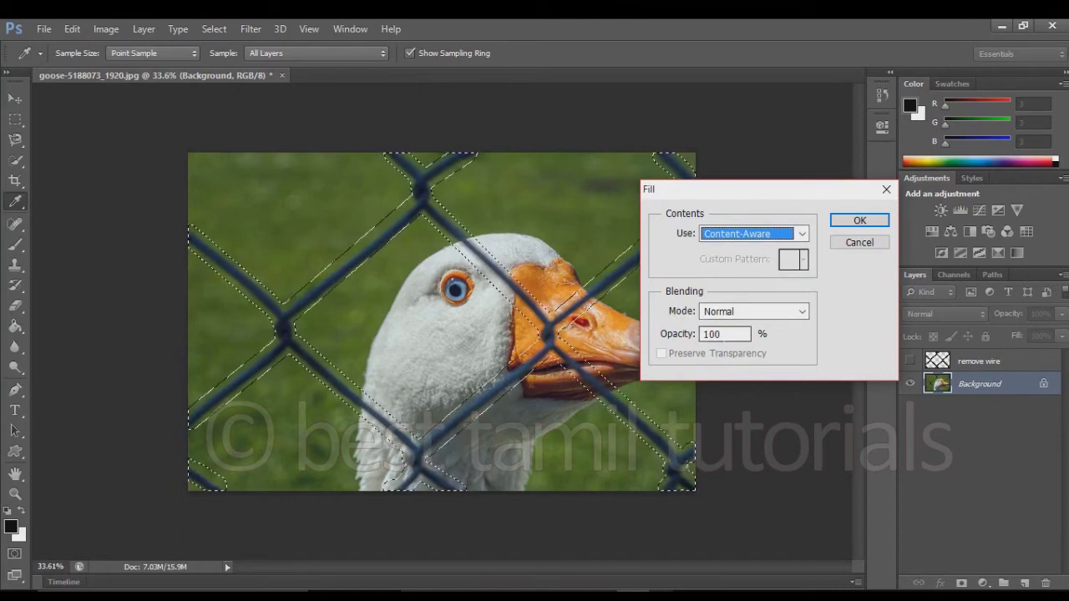
click(857, 222)
key(b)
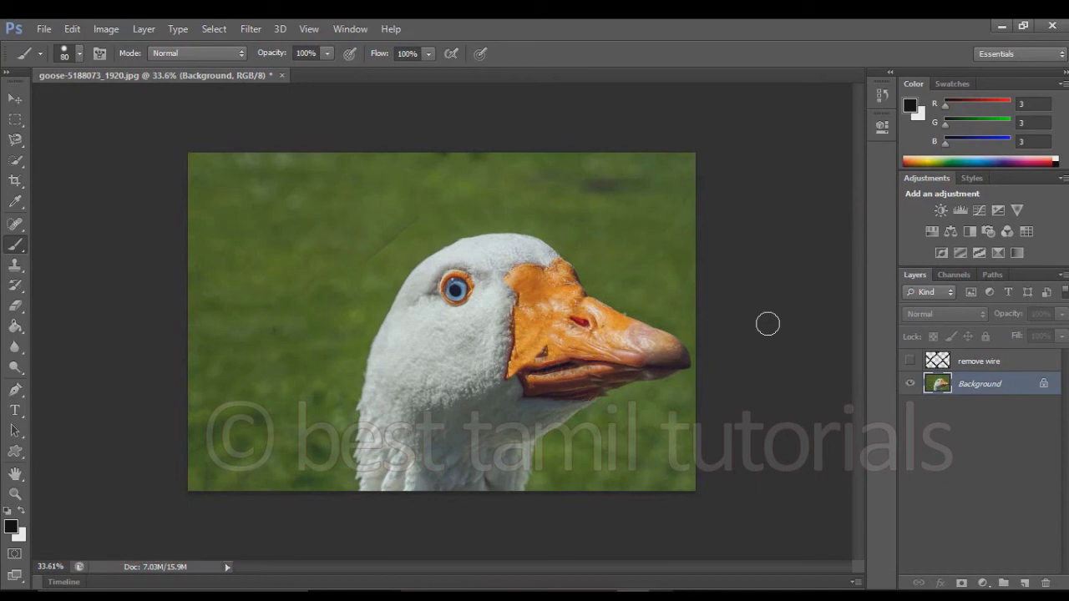
Step: Choose the Spot Healing Brush Tool and set its size to 119 px
scroll(389, 246, up, 1)
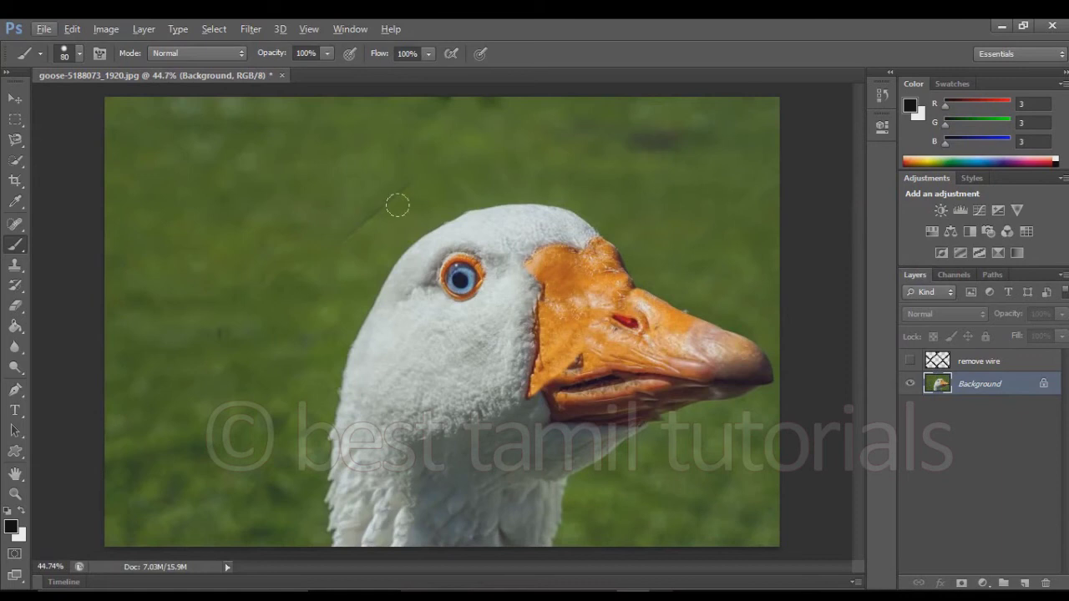
click(16, 224)
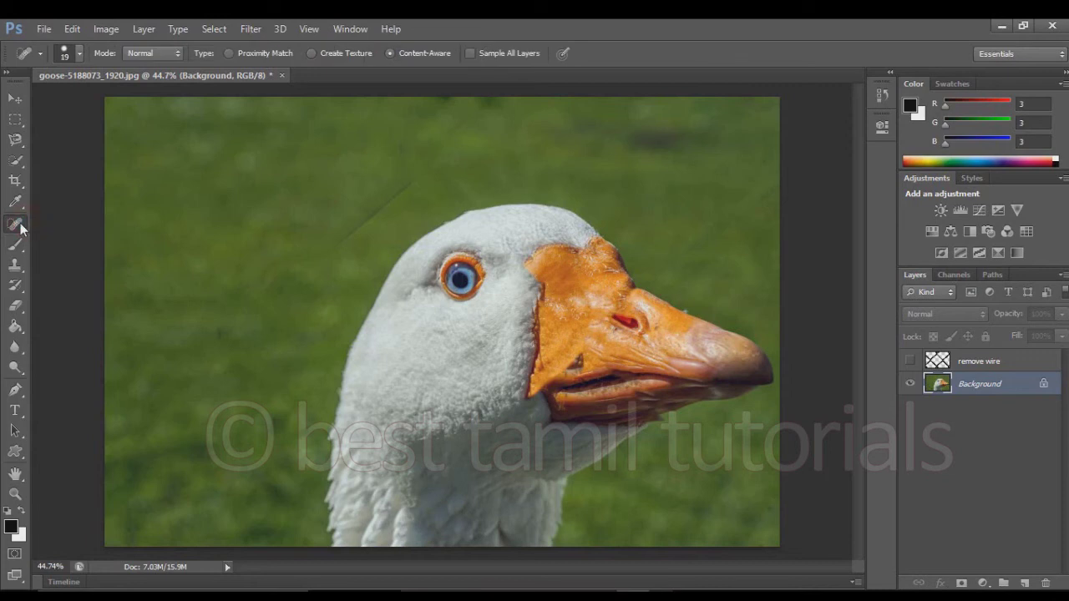
right_click(18, 225)
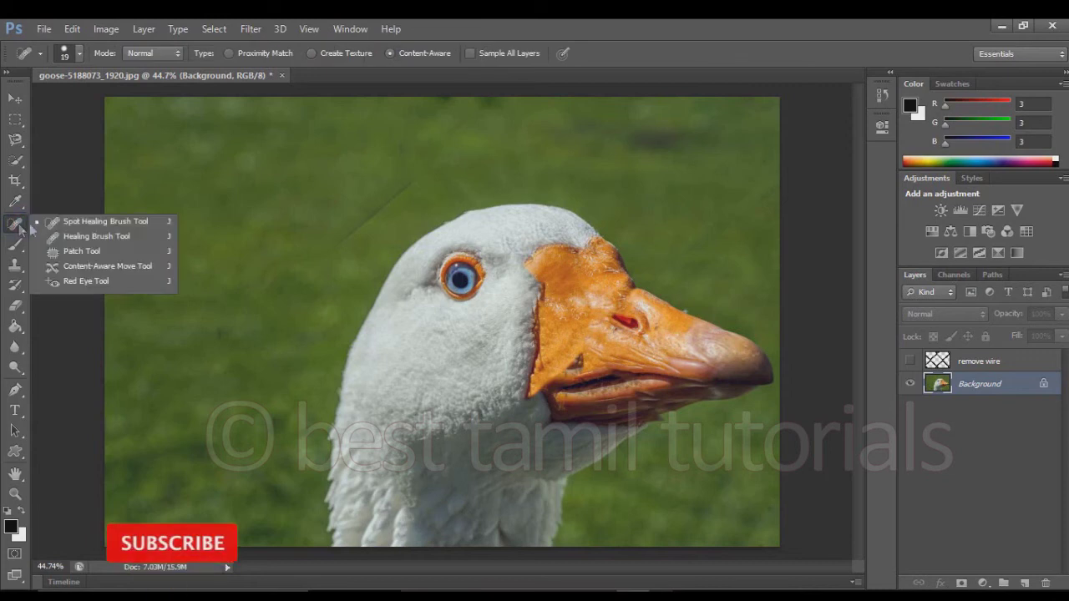
click(109, 222)
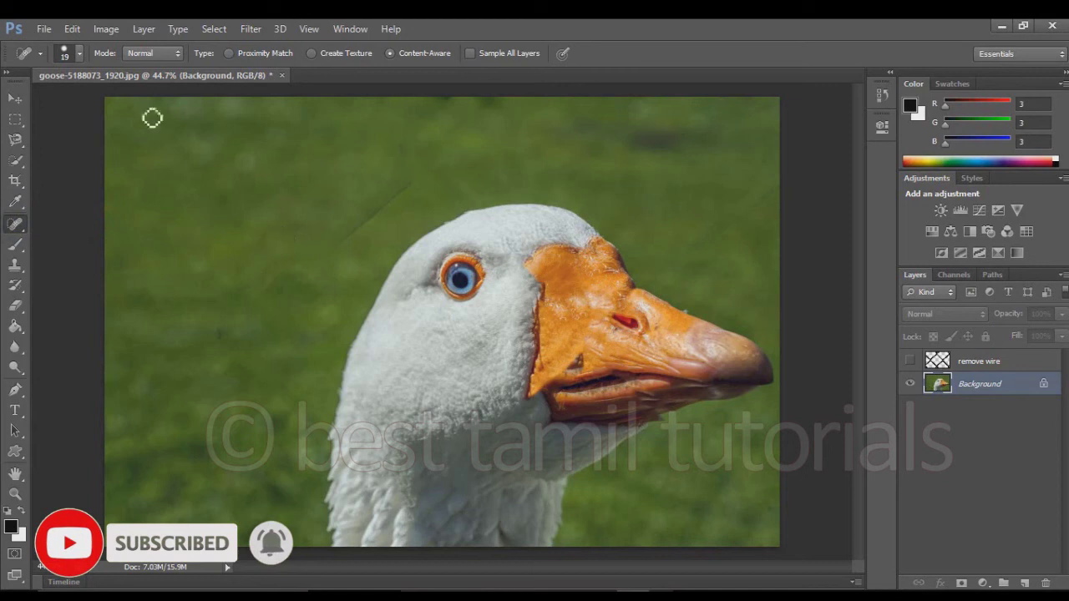
click(78, 56)
drag(41, 98, 107, 98)
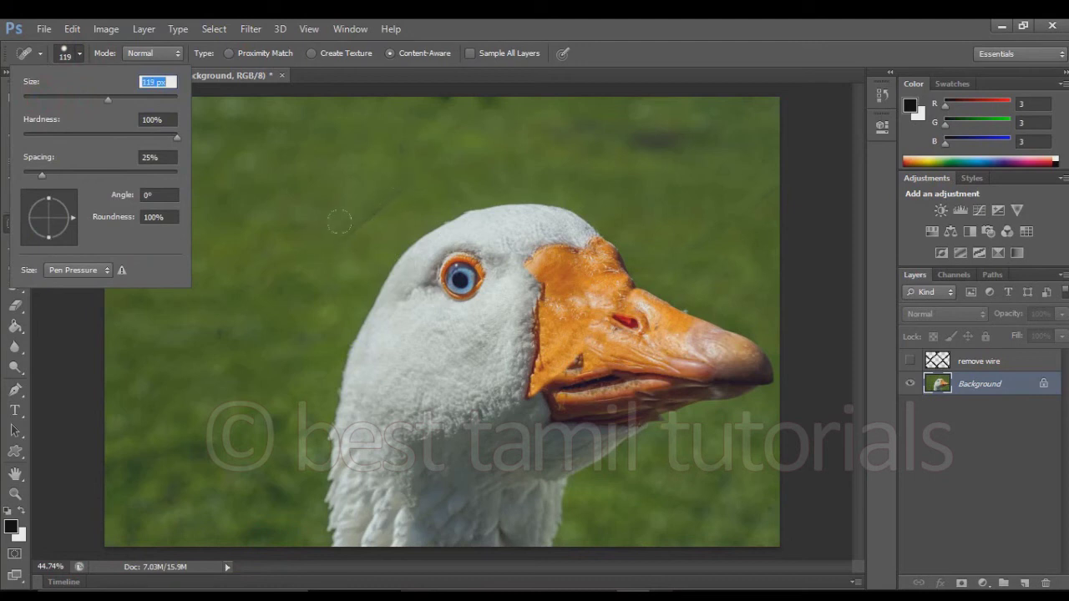
Step: Heal the faint diagonal line in the grass above the goose's head and the dark spot in the grass behind its neck
drag(325, 239, 403, 168)
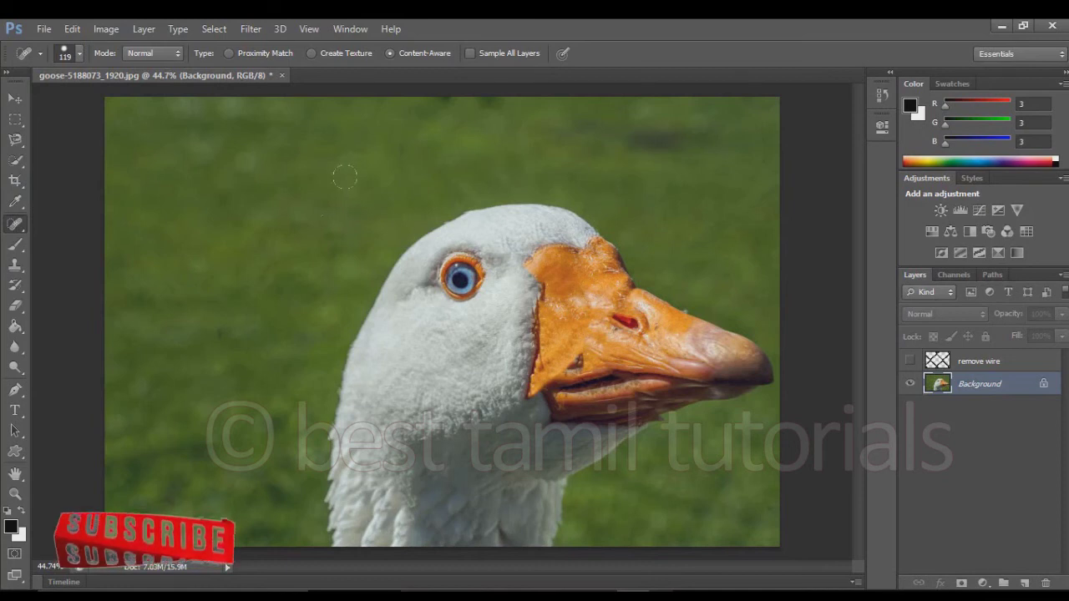
click(223, 326)
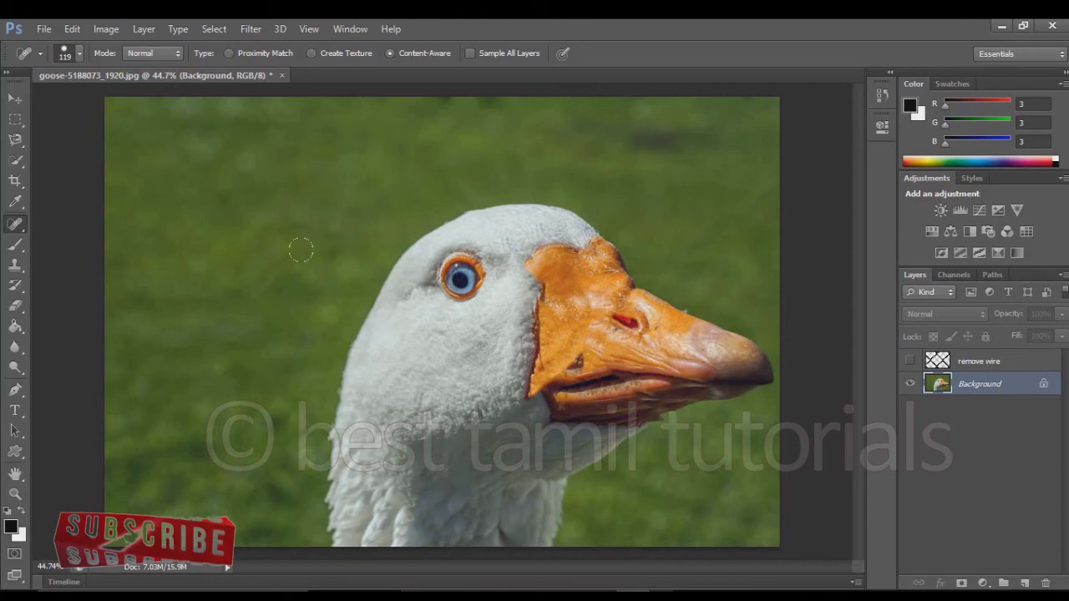
key(ctrl+minus)
Step: Save a copy of the image in the folder "w" as a JPEG named "2"
click(44, 29)
click(130, 219)
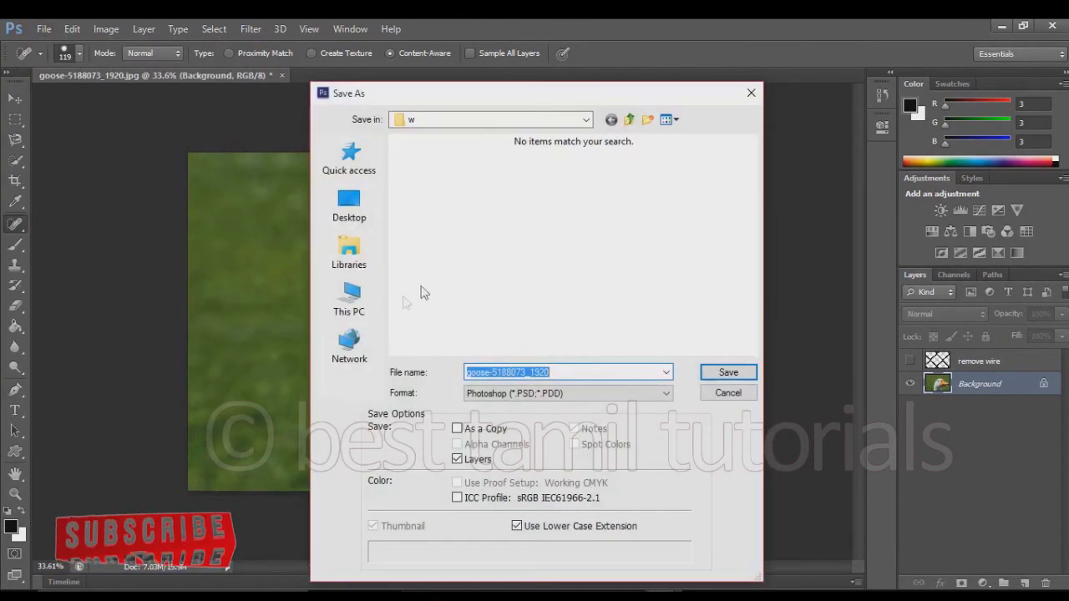
click(629, 120)
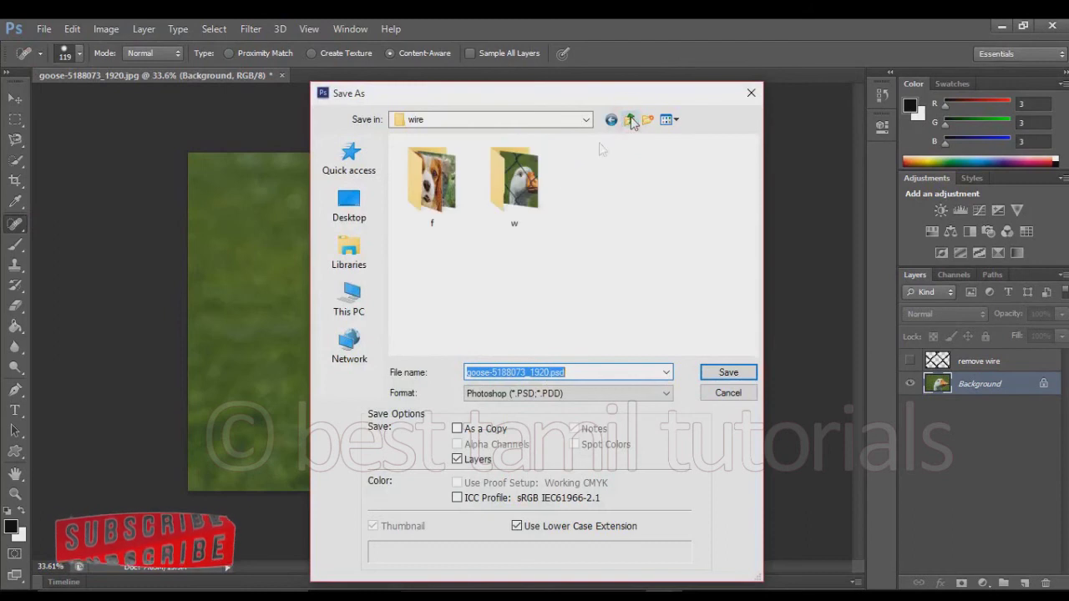
double_click(534, 187)
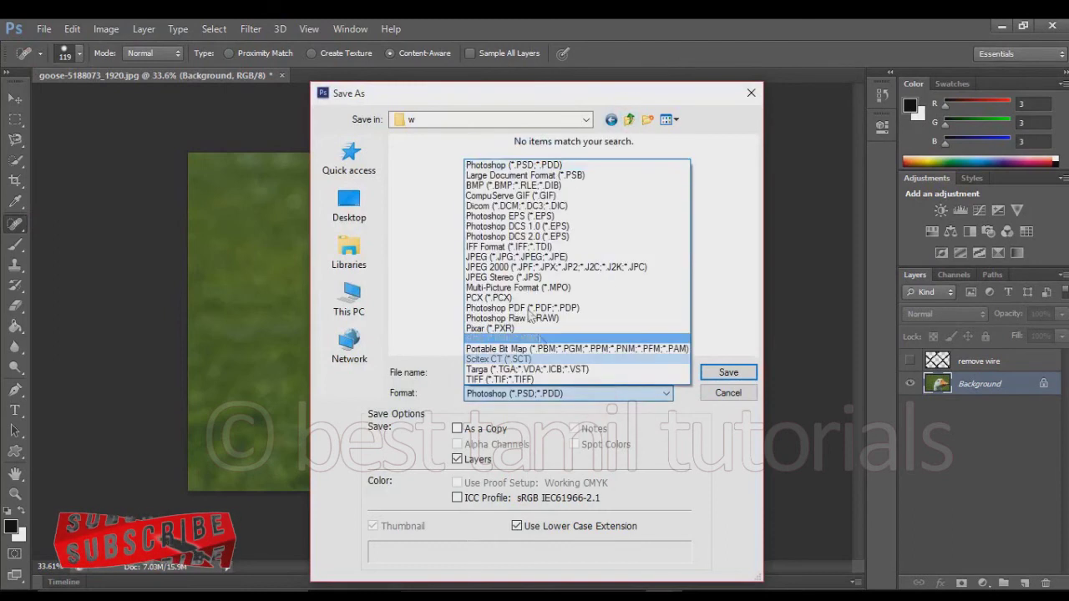
click(527, 257)
click(554, 371)
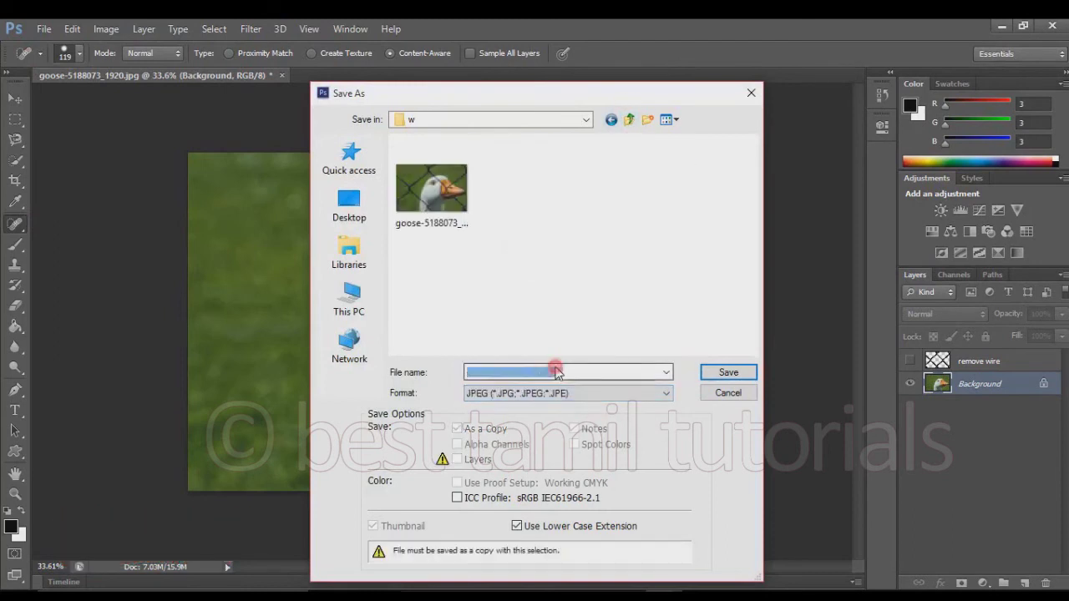
text(2)
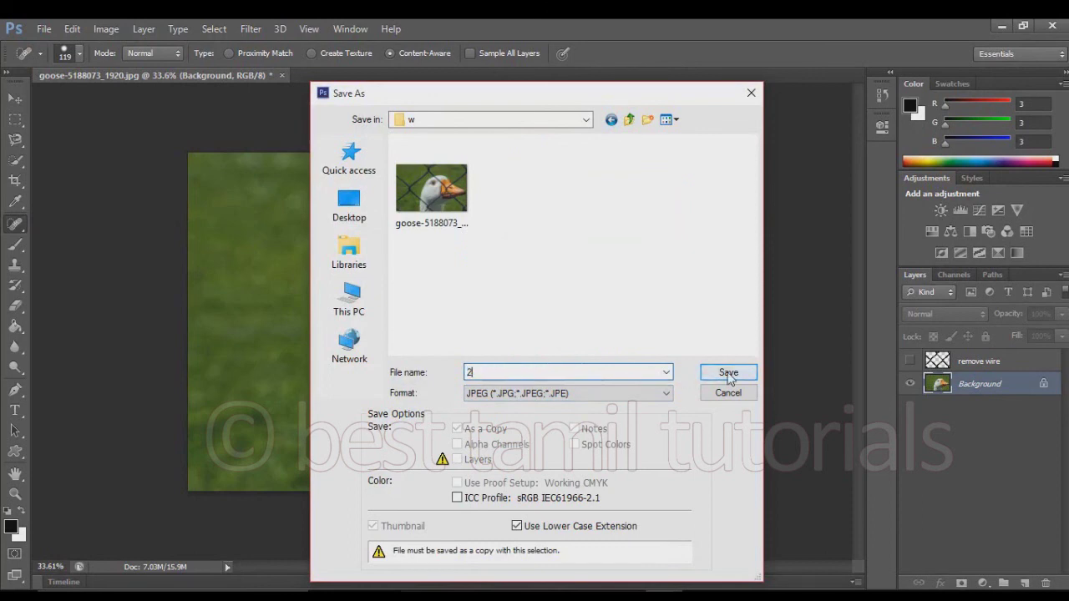
click(728, 374)
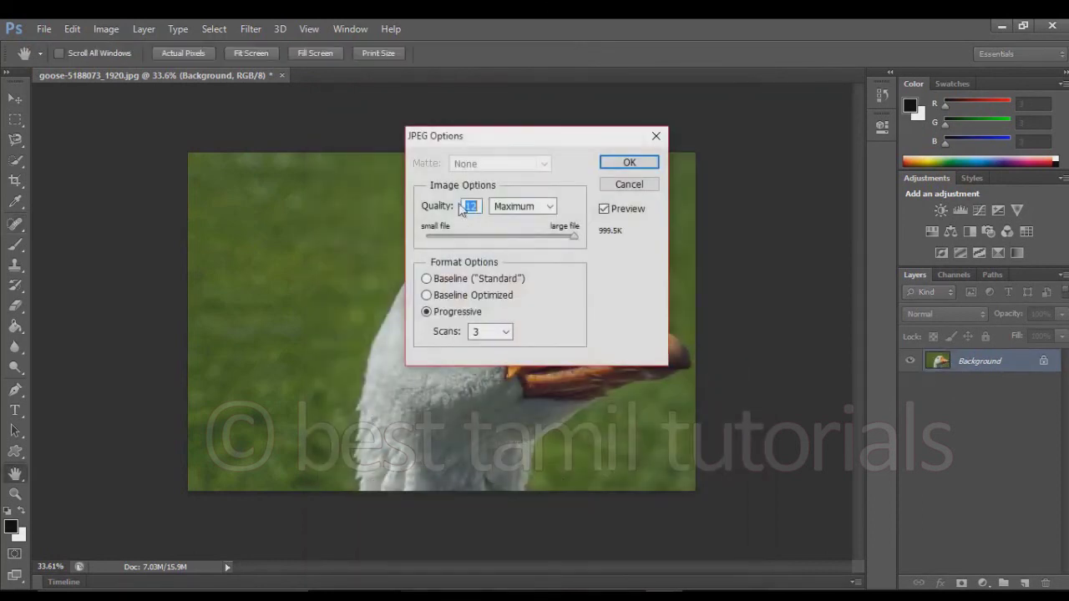